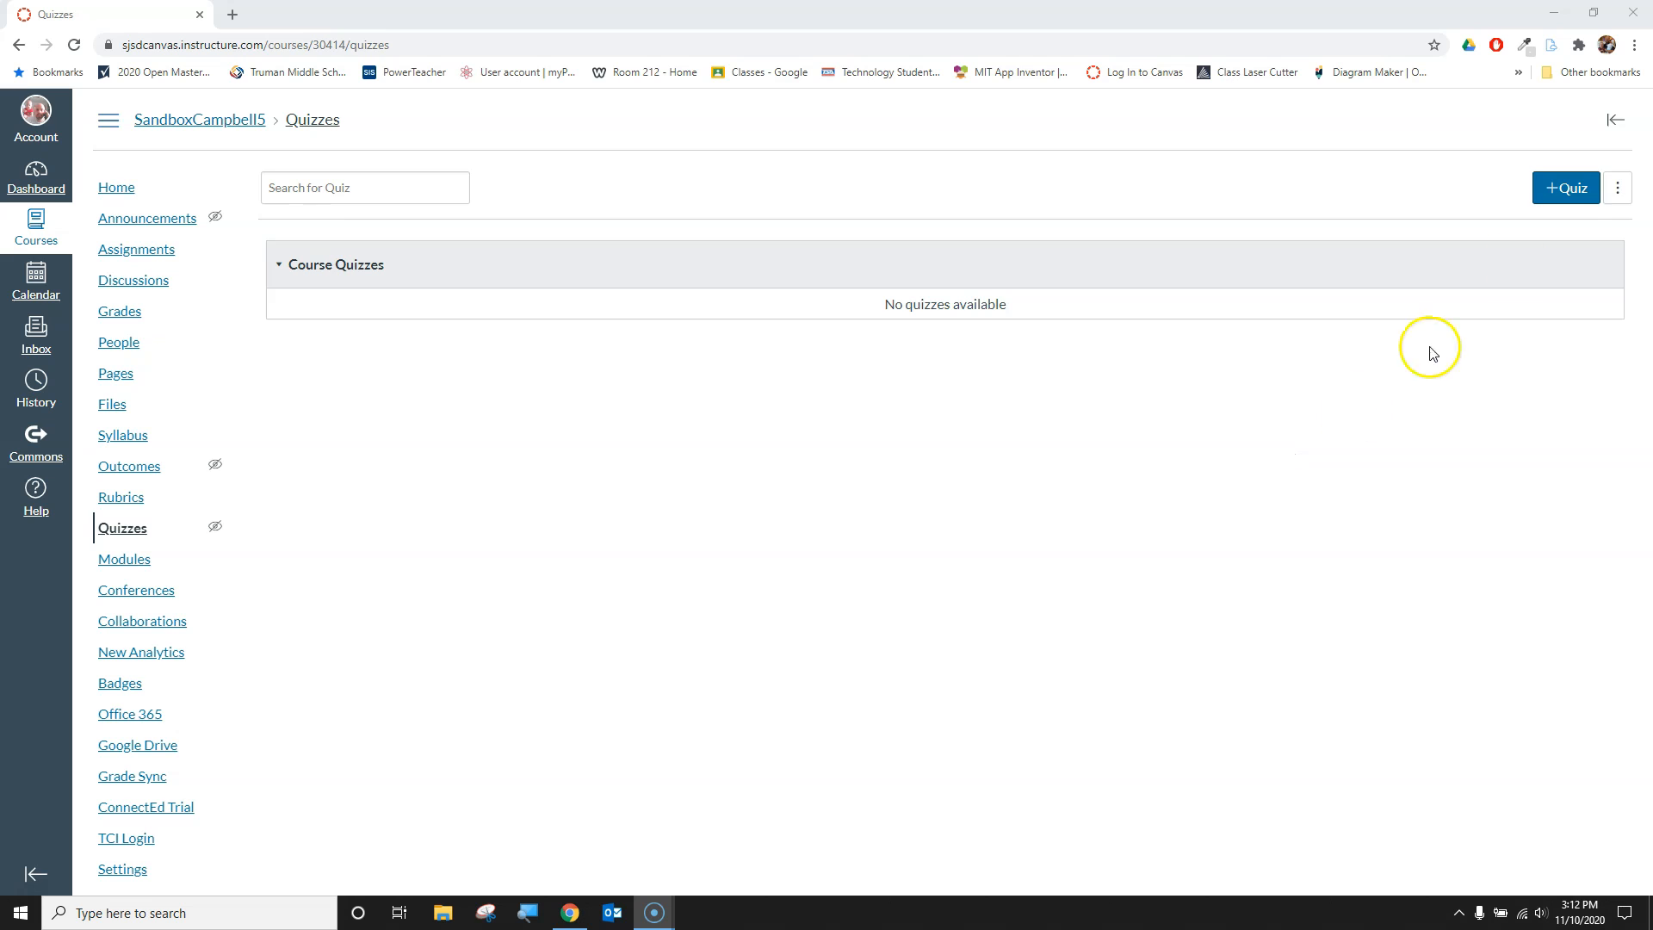
Step: Create a new quiz in the course and title it "Astronomy Pre-Quiz"
{"action": "left_click", "coordinate": [1573, 190]}
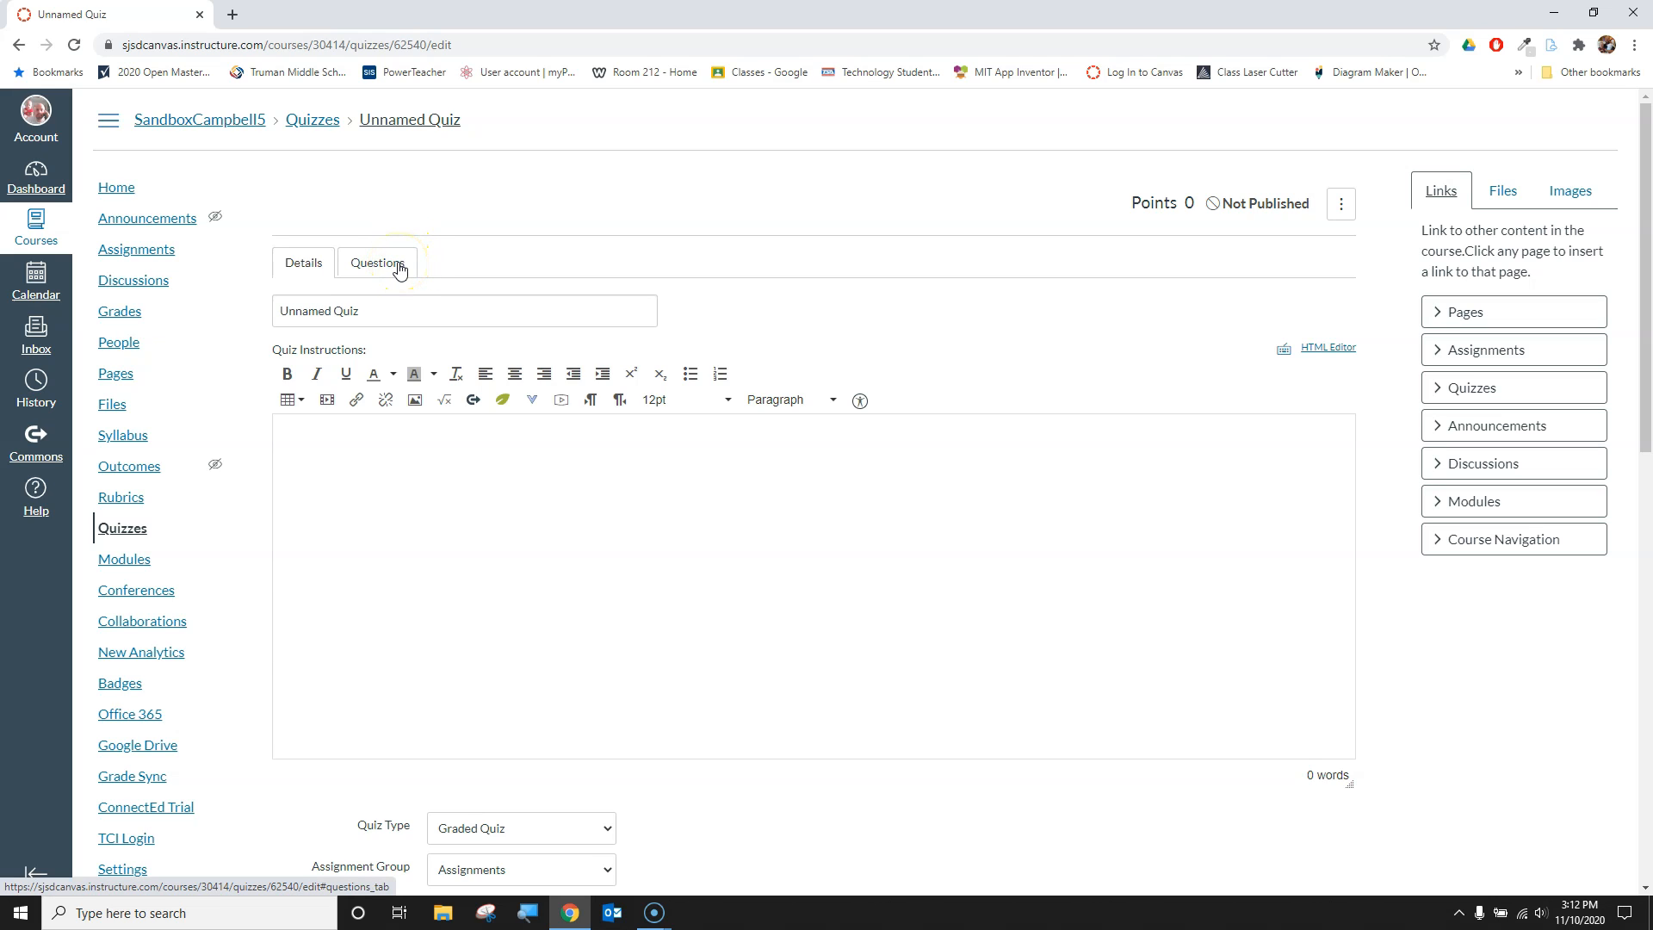
{"action": "left_click_drag", "start_coordinate": [389, 303], "coordinate": [195, 266]}
{"action": "type", "text": "A"}
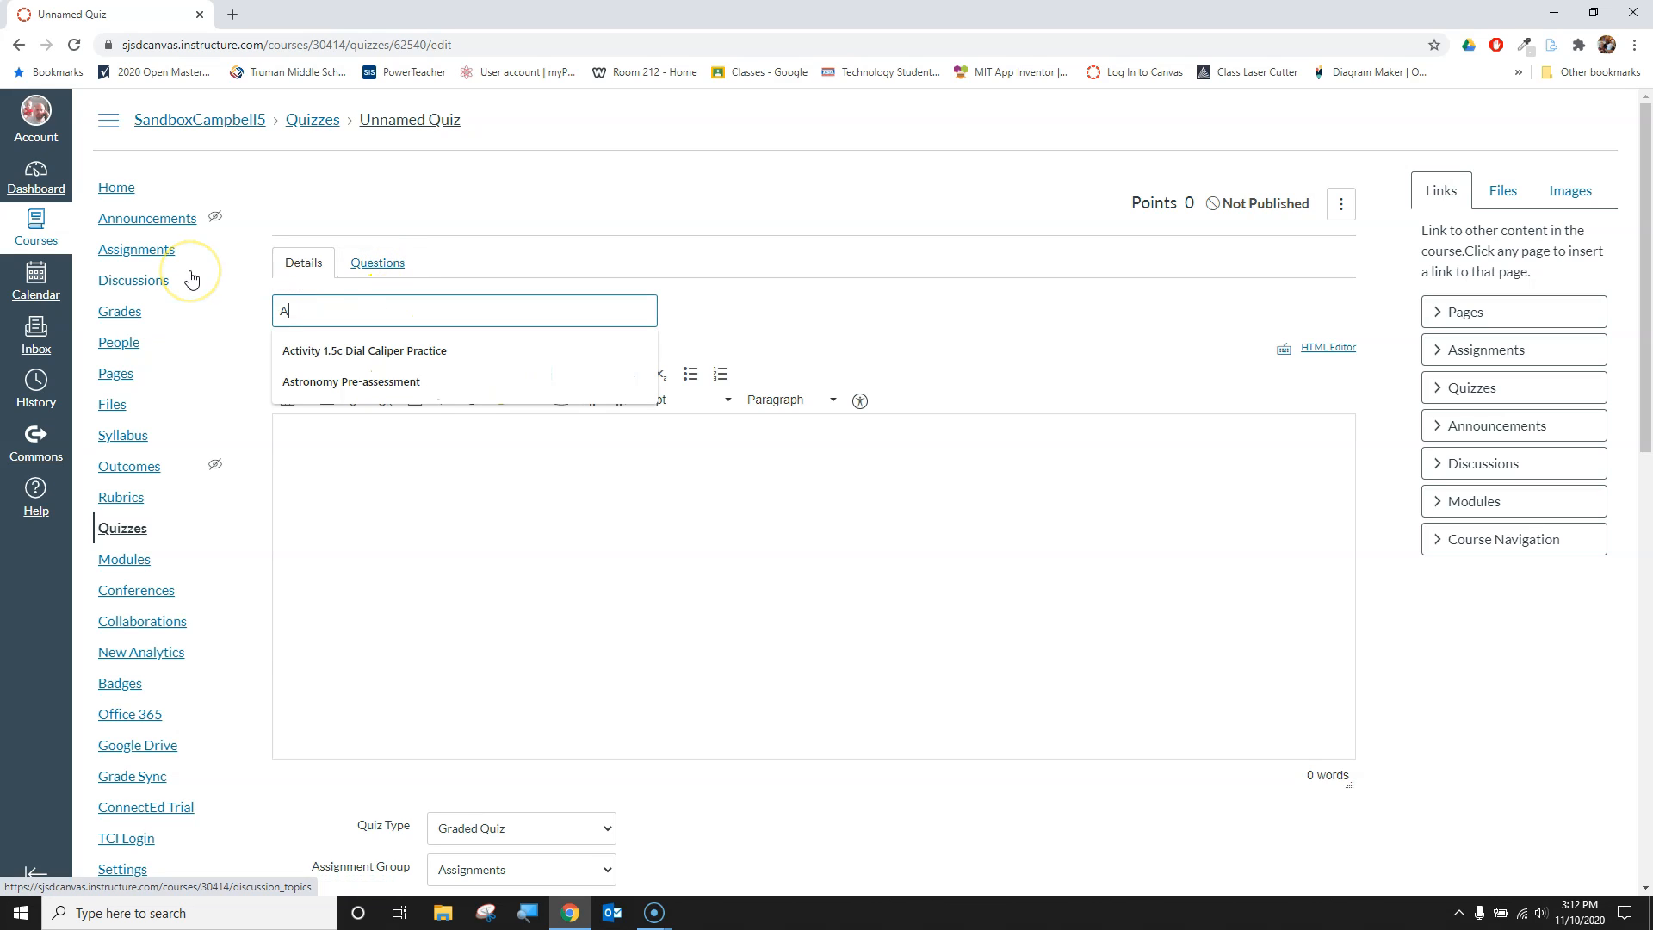
{"action": "type", "text": "stronomy Pre-Quiz"}
{"action": "left_click", "coordinate": [741, 313]}
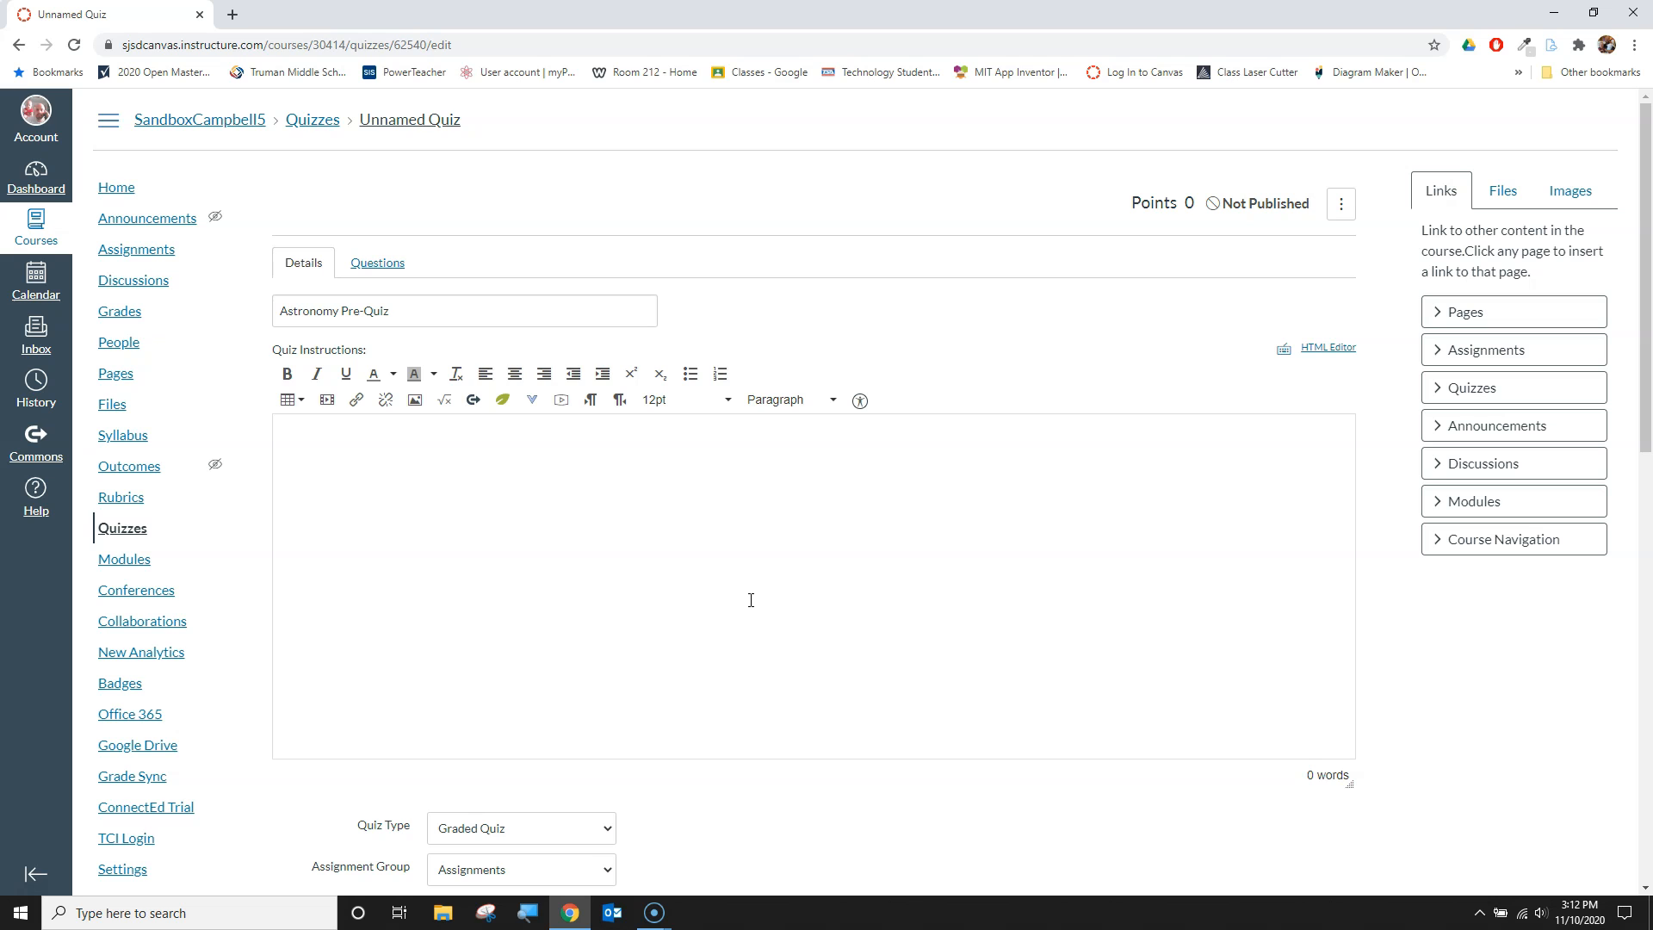
Step: Choose Graded Quiz as the quiz type and keep Assignments as its assignment group
{"action": "scroll", "coordinate": [760, 600], "scroll_direction": "down", "scroll_amount": 5}
{"action": "left_click", "coordinate": [606, 399]}
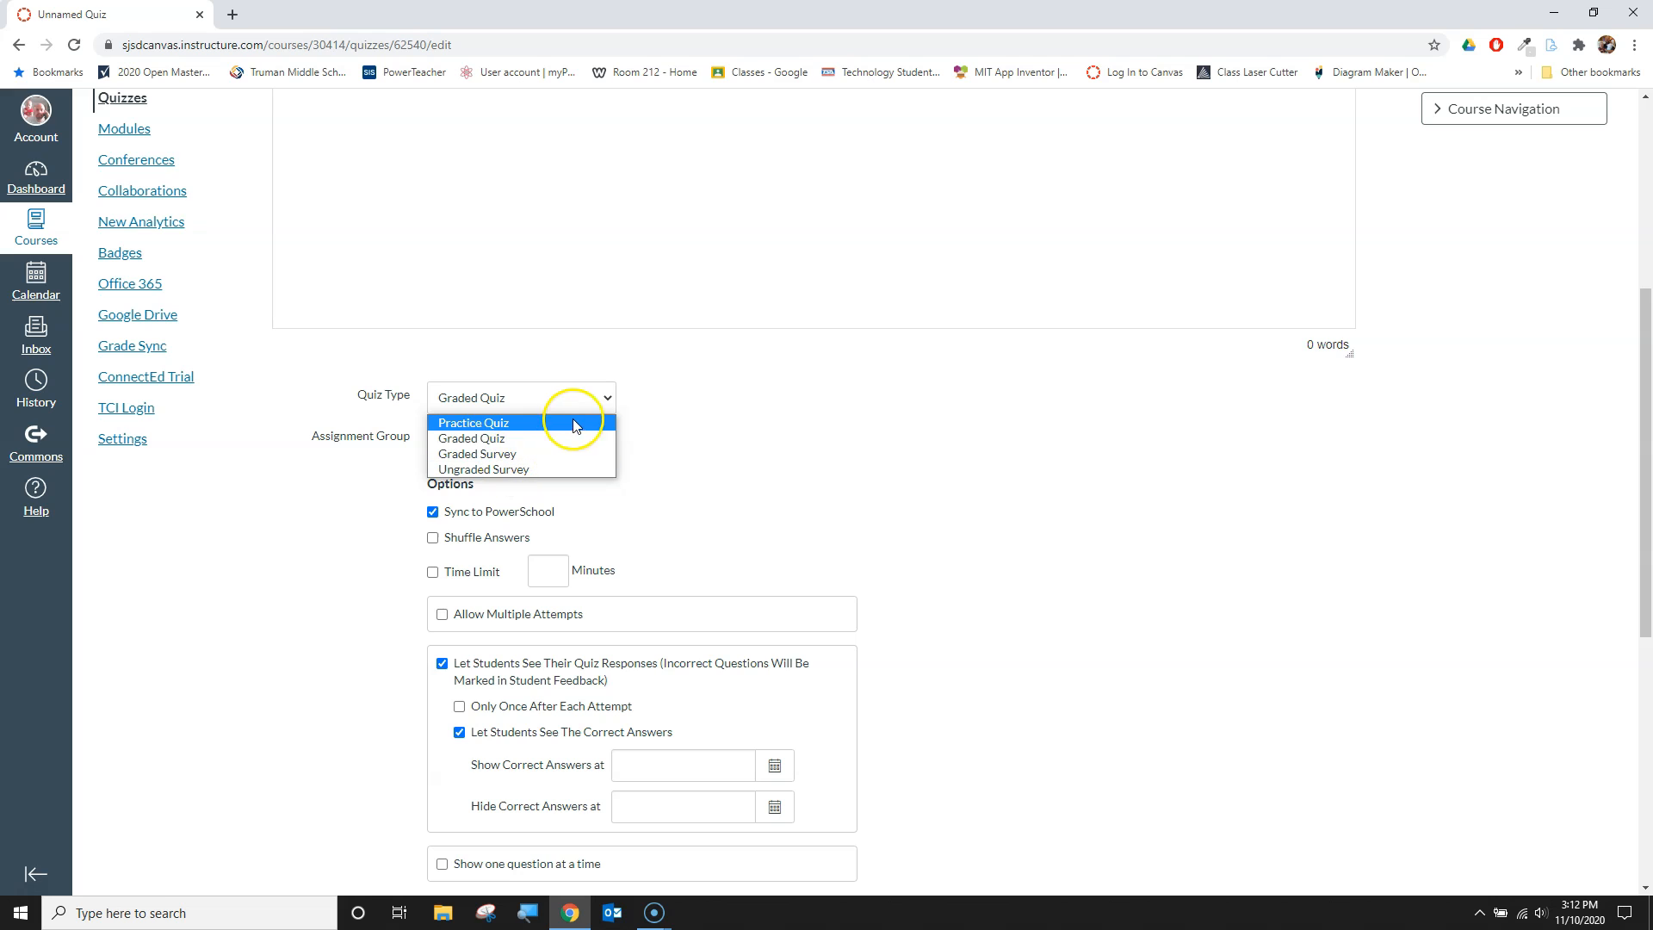
{"action": "left_click", "coordinate": [553, 439]}
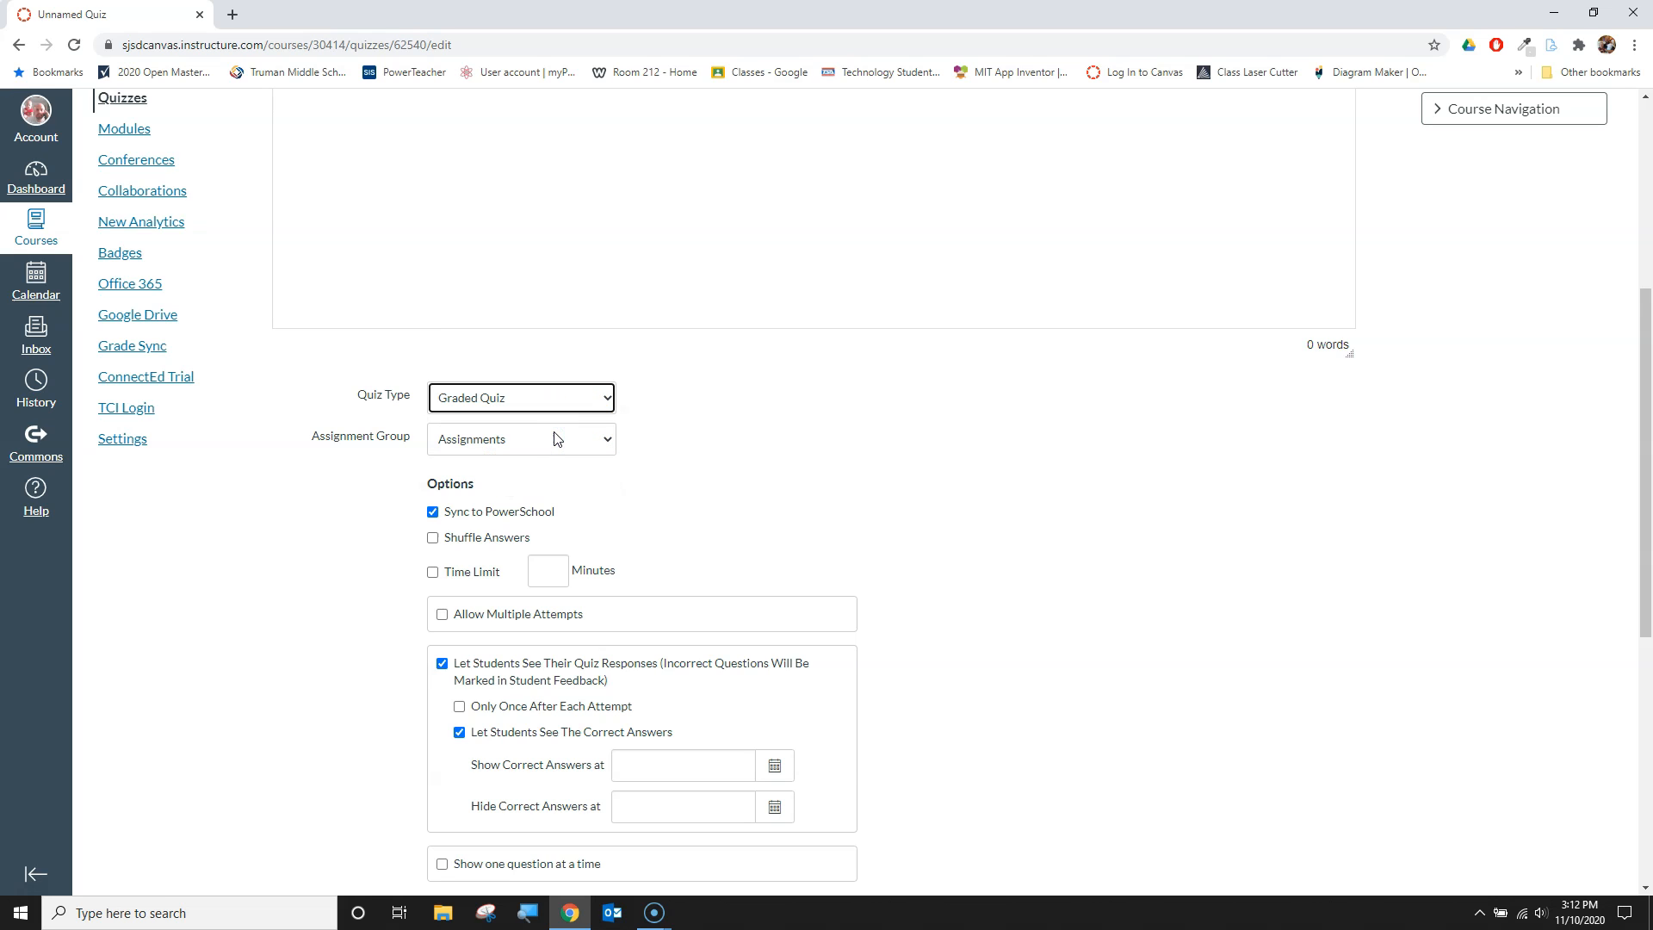
{"action": "left_click", "coordinate": [612, 437]}
{"action": "left_click", "coordinate": [616, 442]}
{"action": "left_click", "coordinate": [683, 452]}
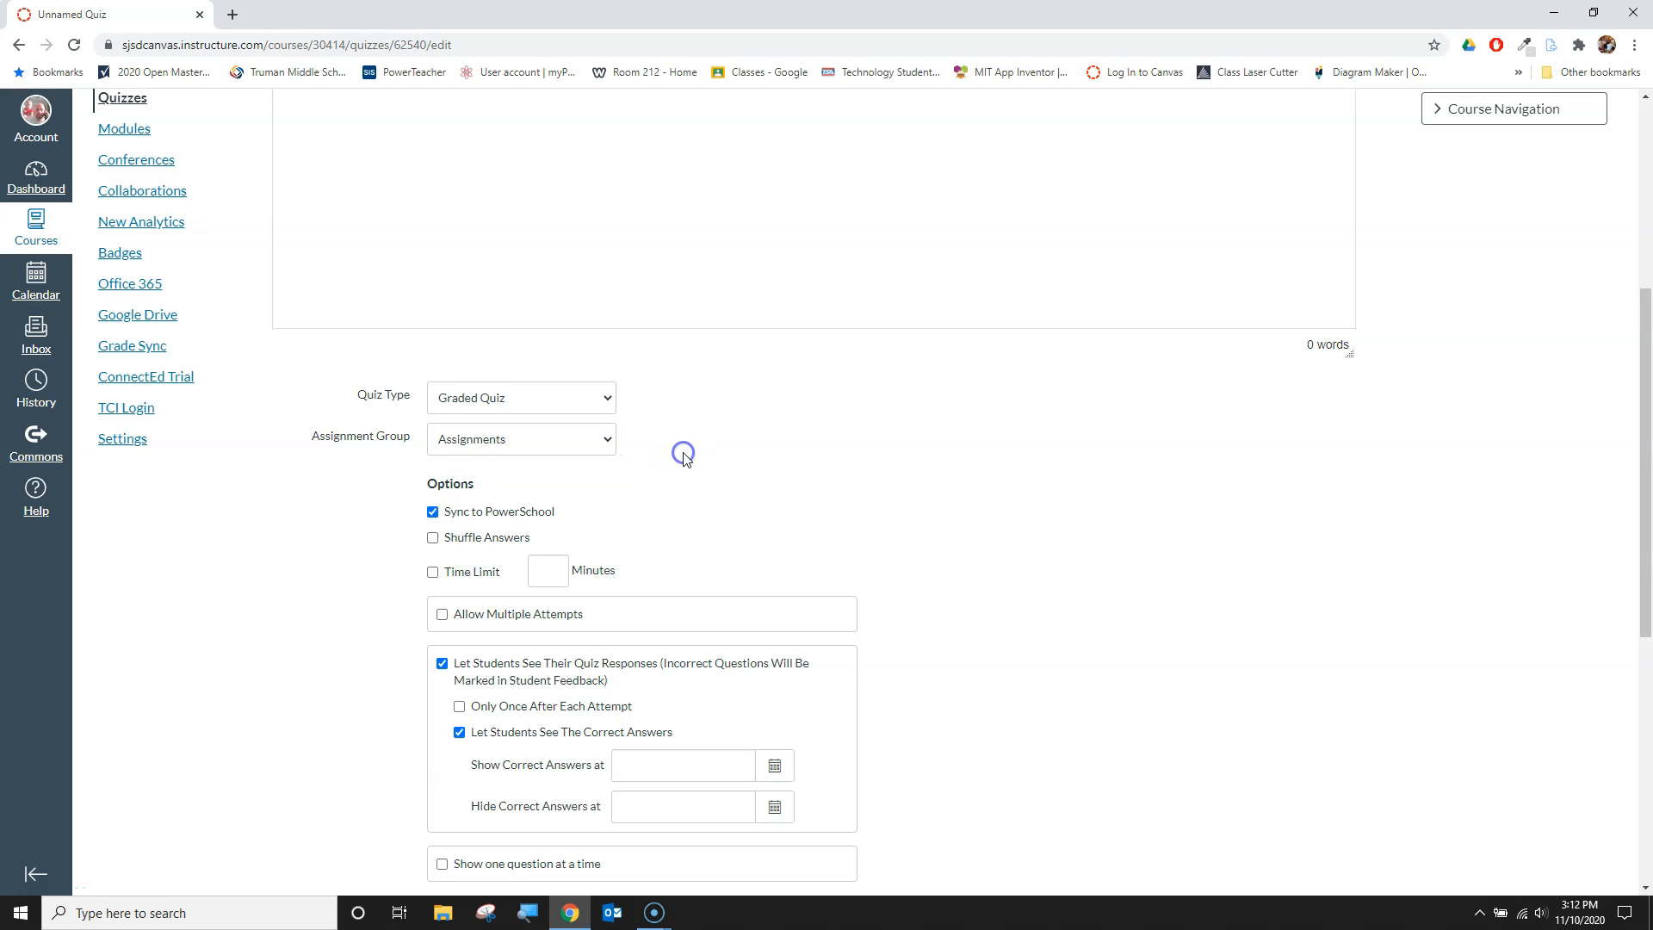
Step: Turn off Sync to PowerSchool and Let Students See The Correct Answers in the quiz options
{"action": "left_click", "coordinate": [459, 515]}
{"action": "left_click", "coordinate": [659, 515]}
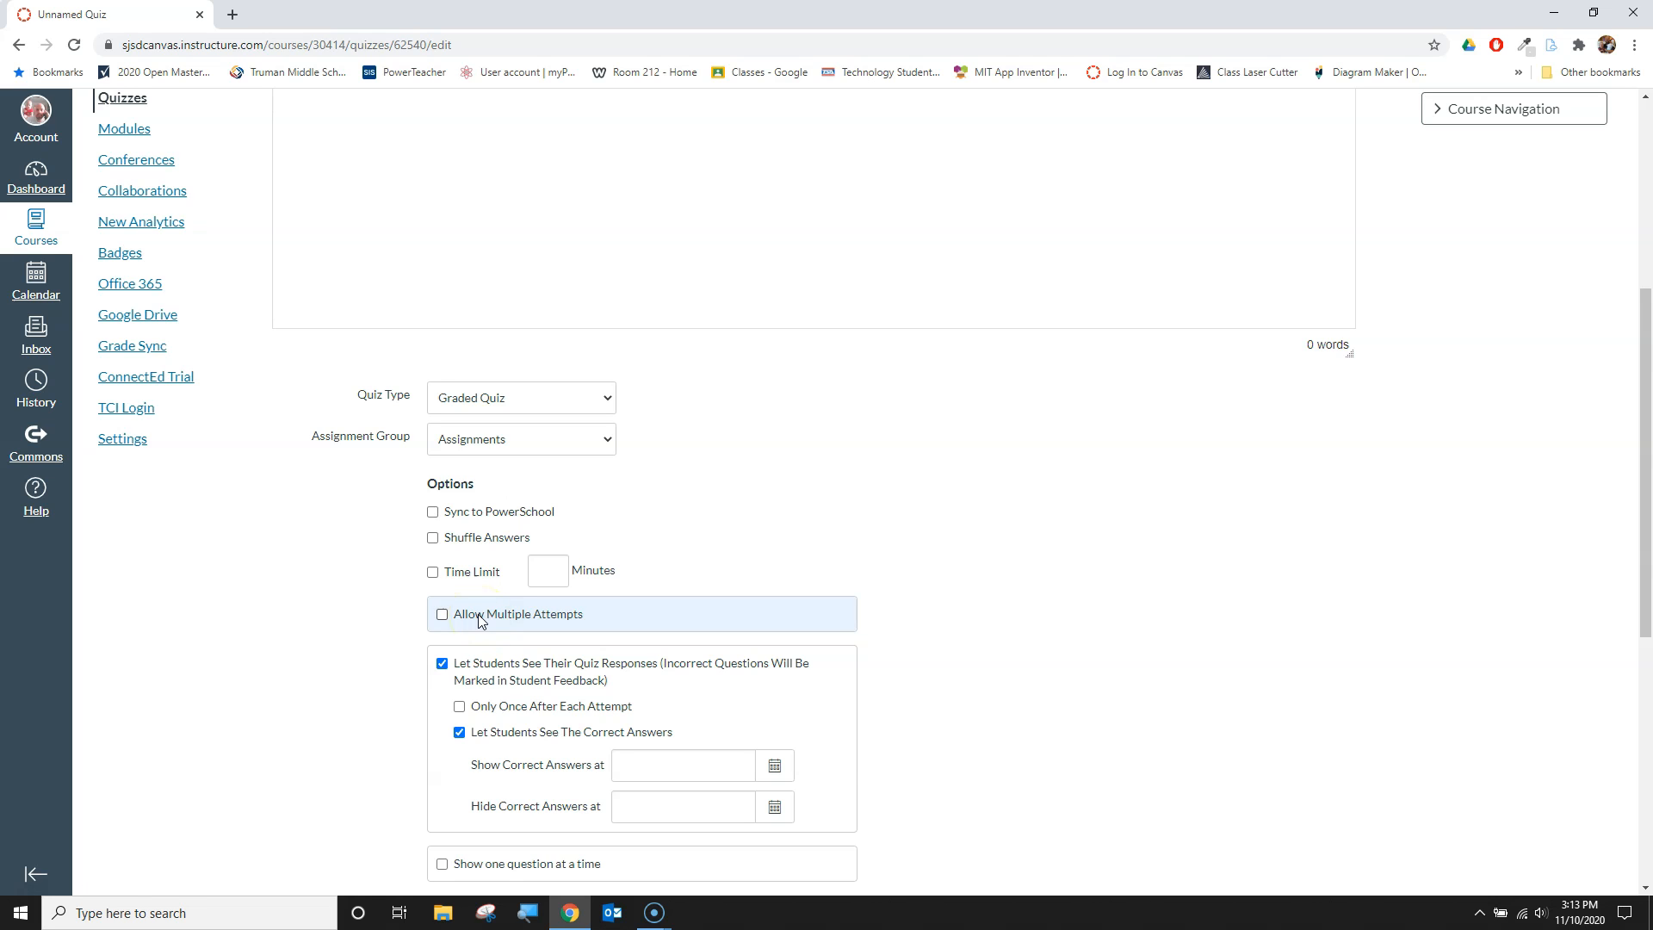
{"action": "scroll", "coordinate": [480, 619], "scroll_direction": "down", "scroll_amount": 2}
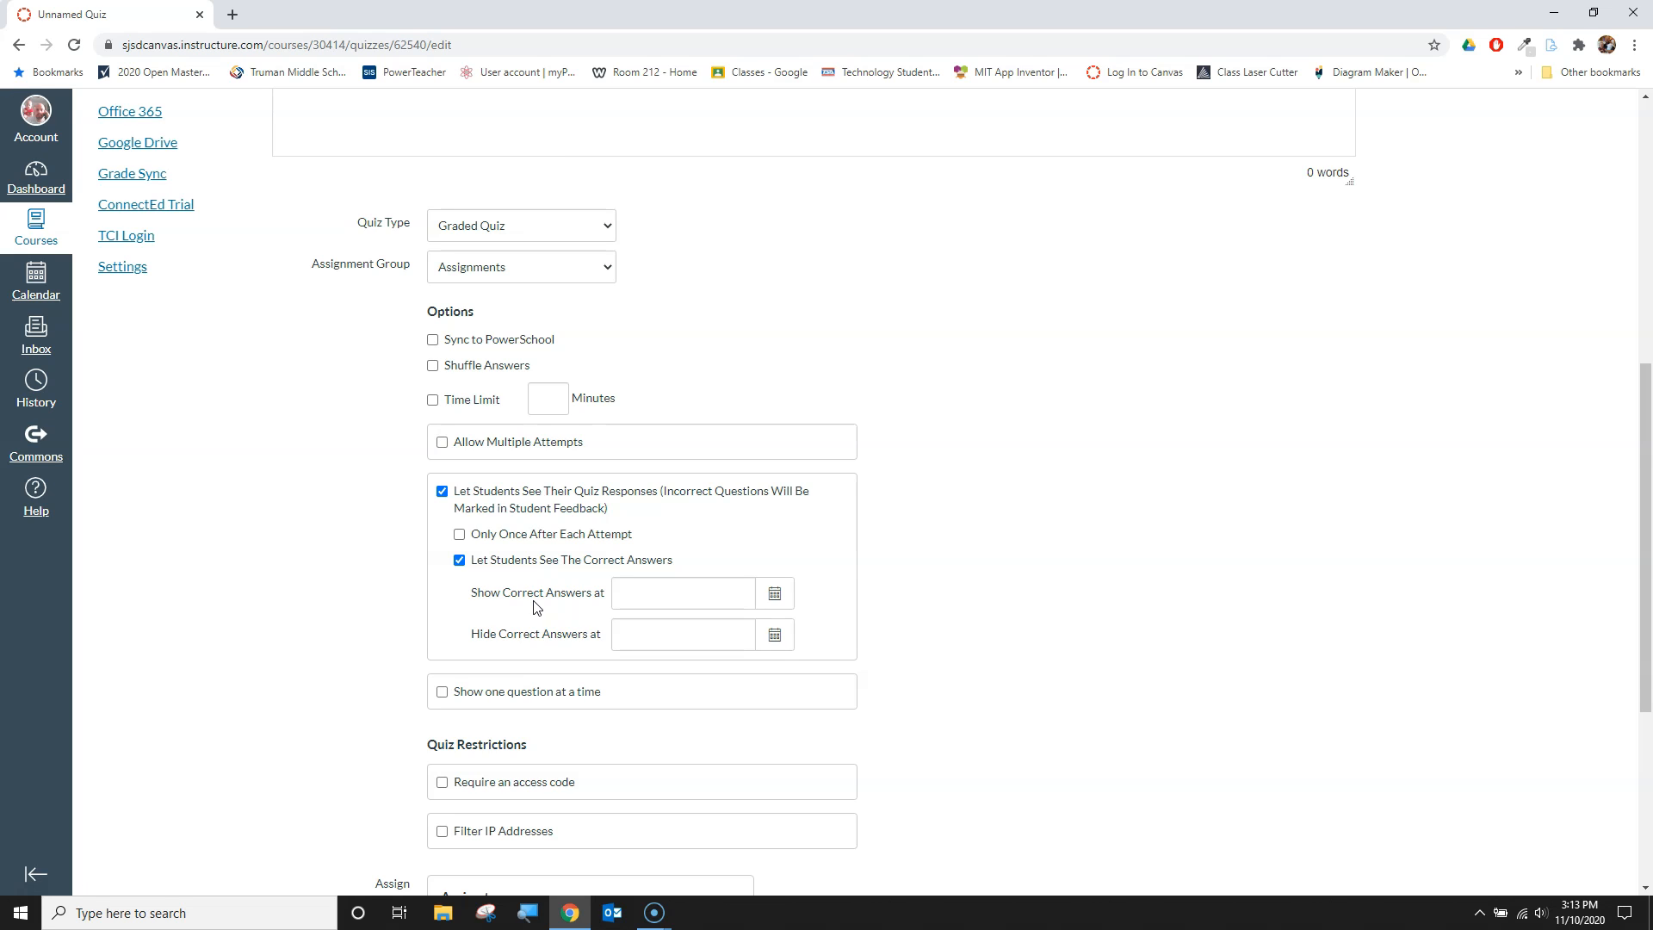
{"action": "left_click", "coordinate": [460, 562]}
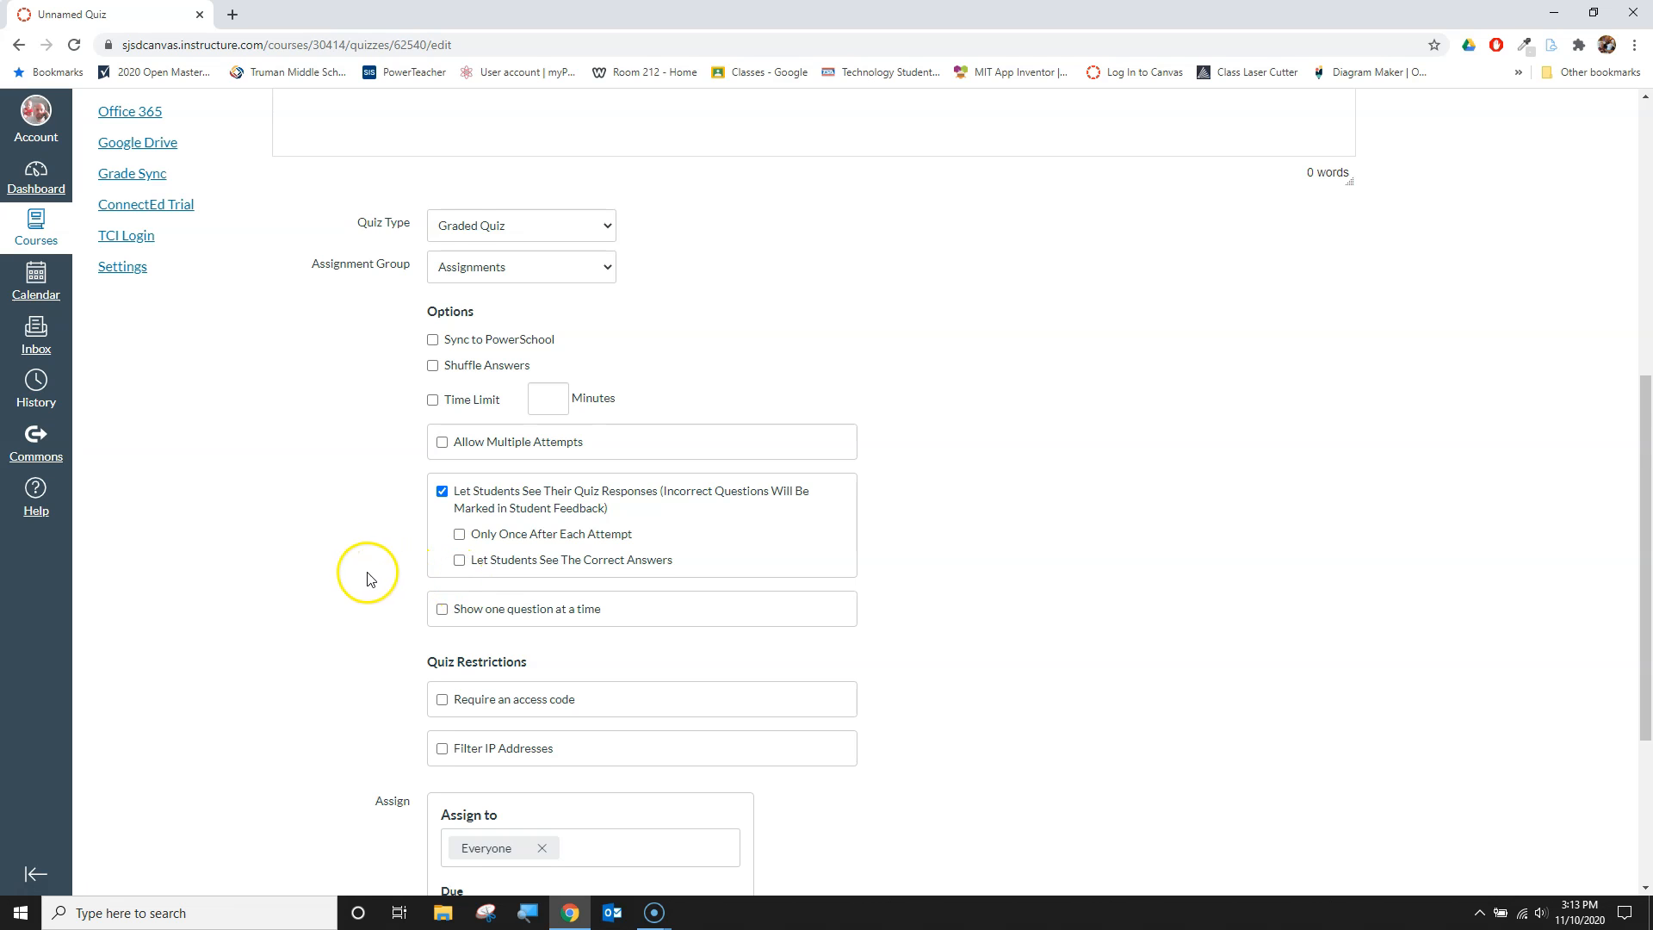
{"action": "scroll", "coordinate": [361, 571], "scroll_direction": "down", "scroll_amount": 3}
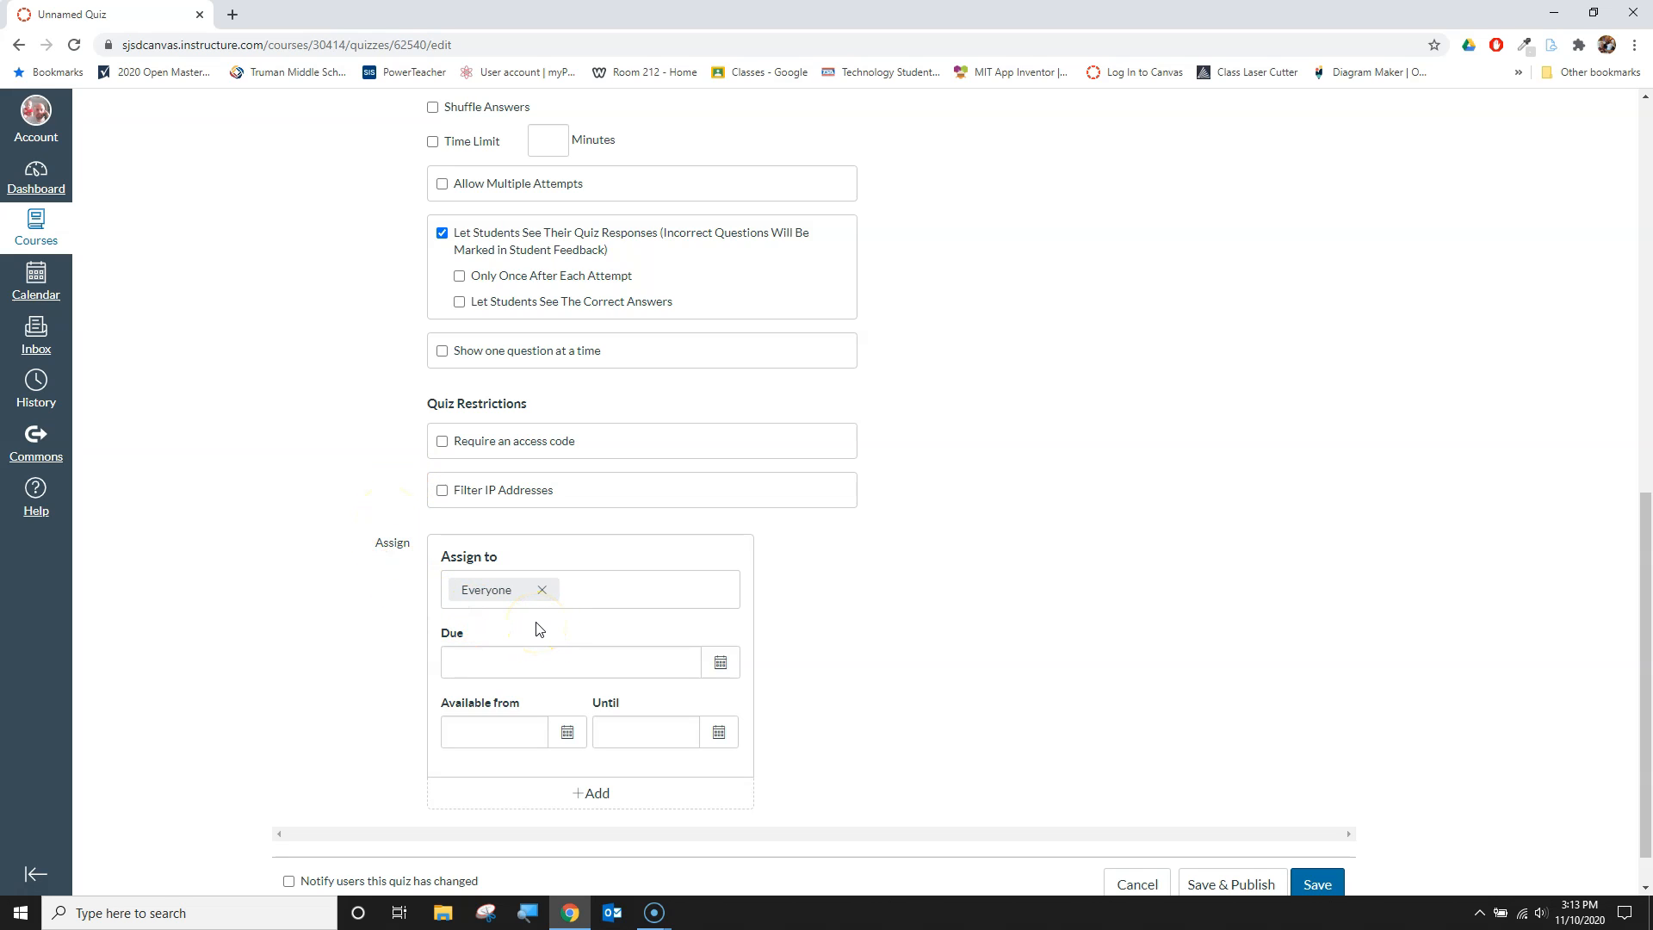
{"action": "scroll", "coordinate": [516, 565], "scroll_direction": "up", "scroll_amount": 10}
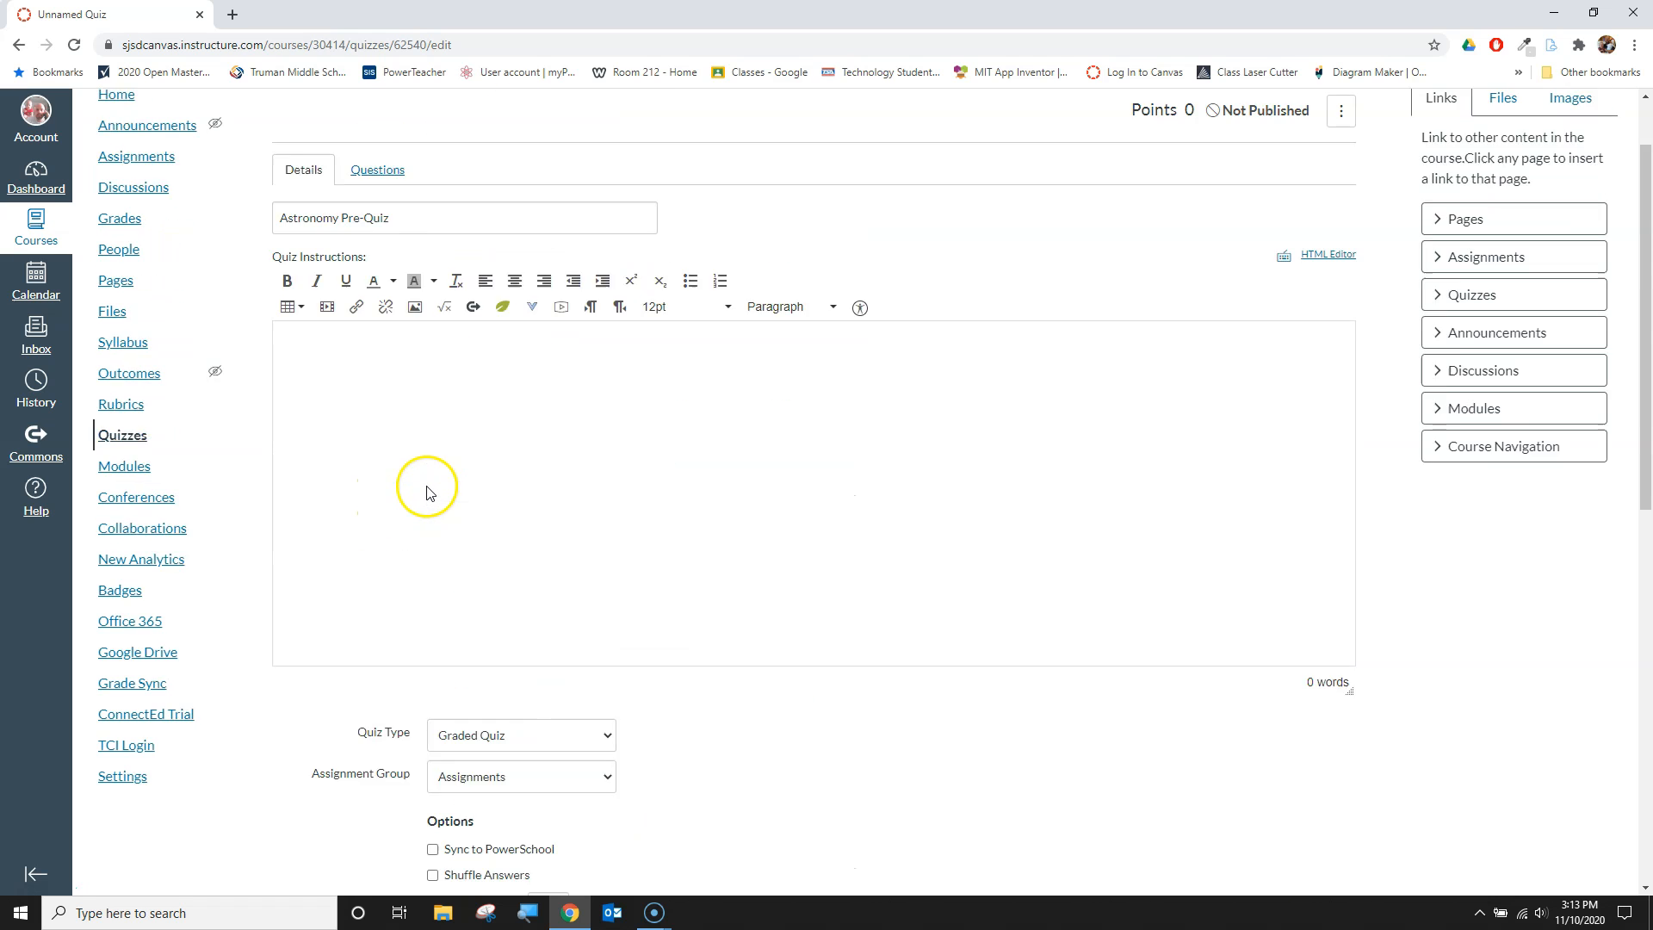
Step: Open the quiz's questions section and look through the existing Moon Phases bank questions without adding any
{"action": "left_click", "coordinate": [380, 266]}
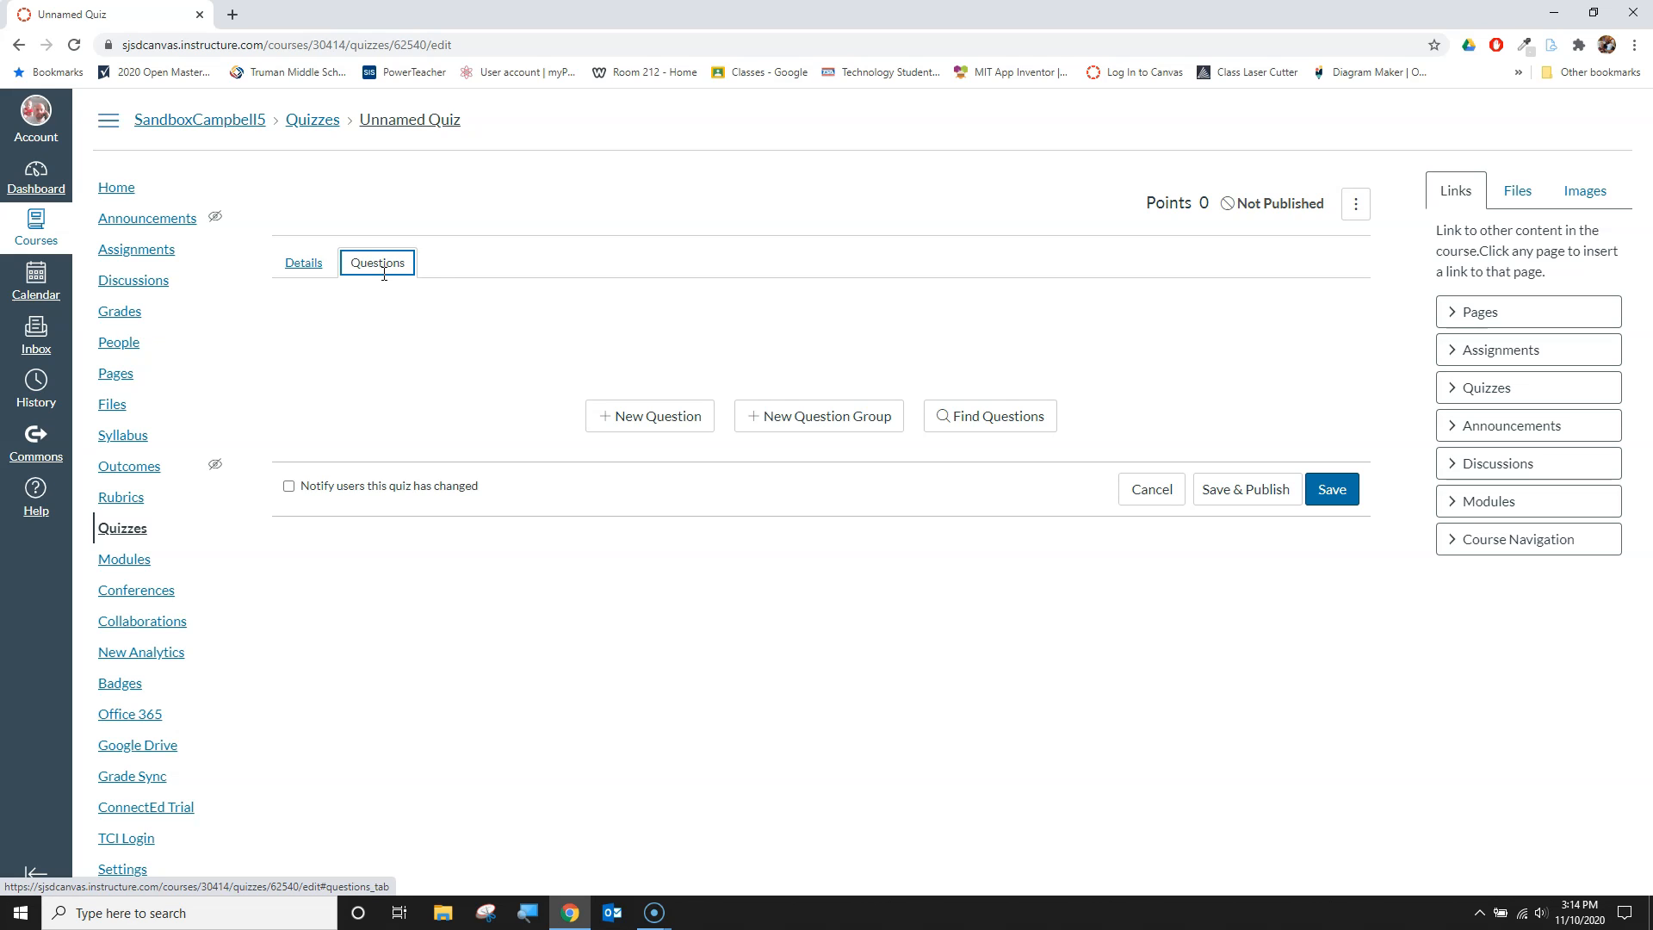
{"action": "left_click", "coordinate": [618, 420]}
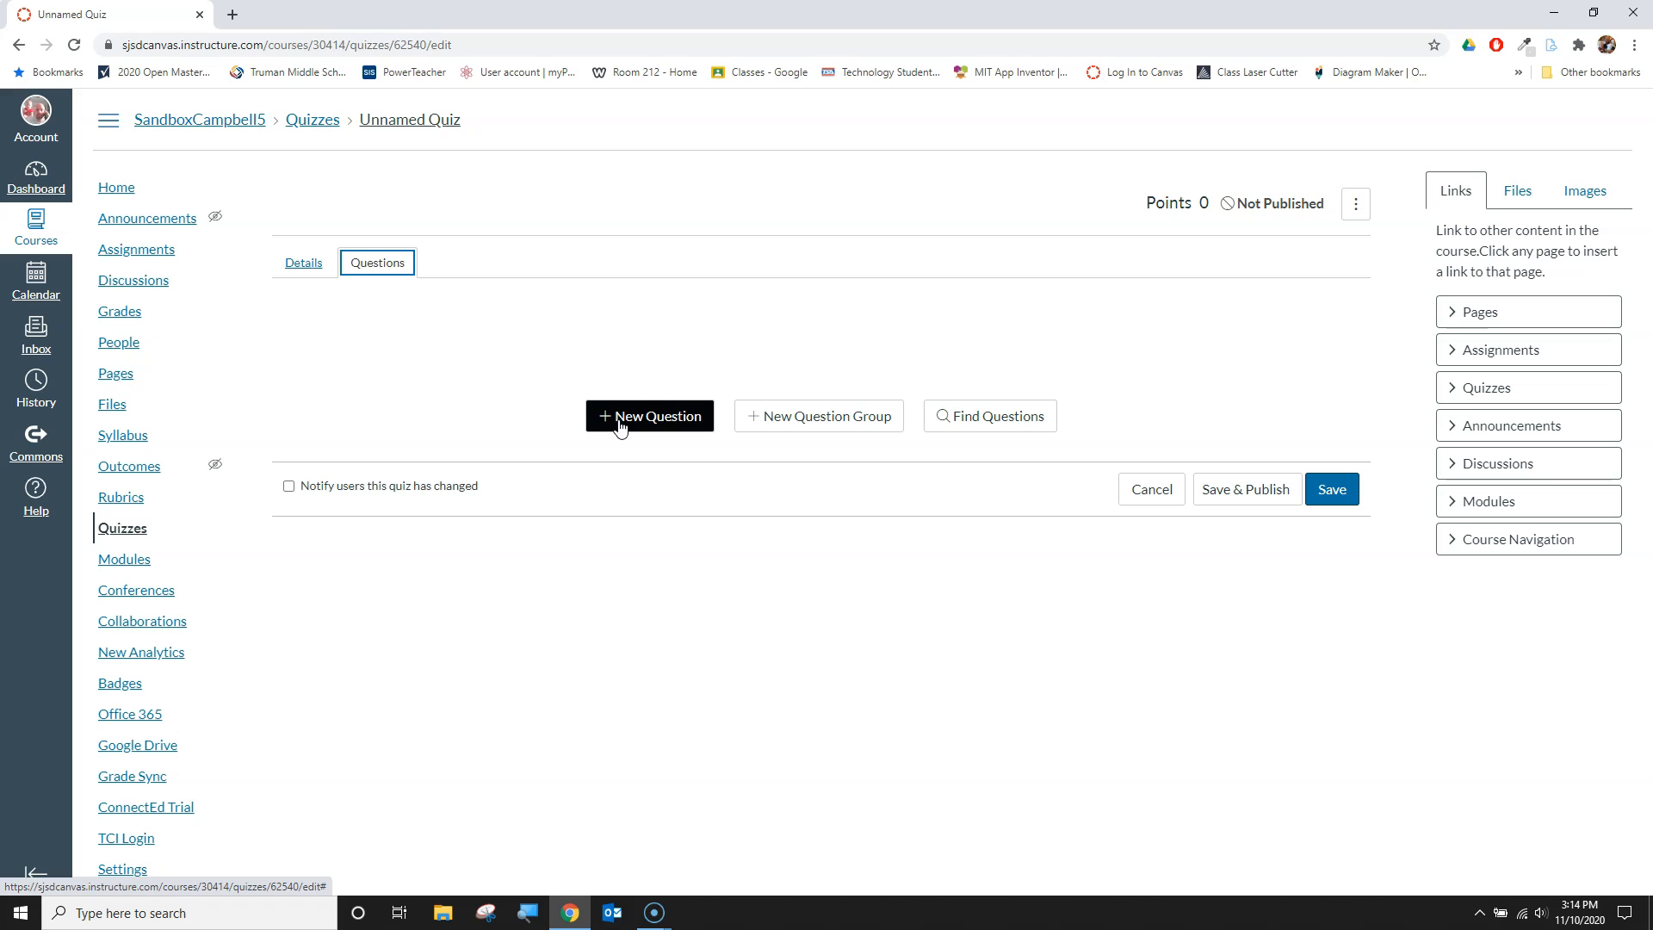
{"action": "left_click", "coordinate": [979, 419]}
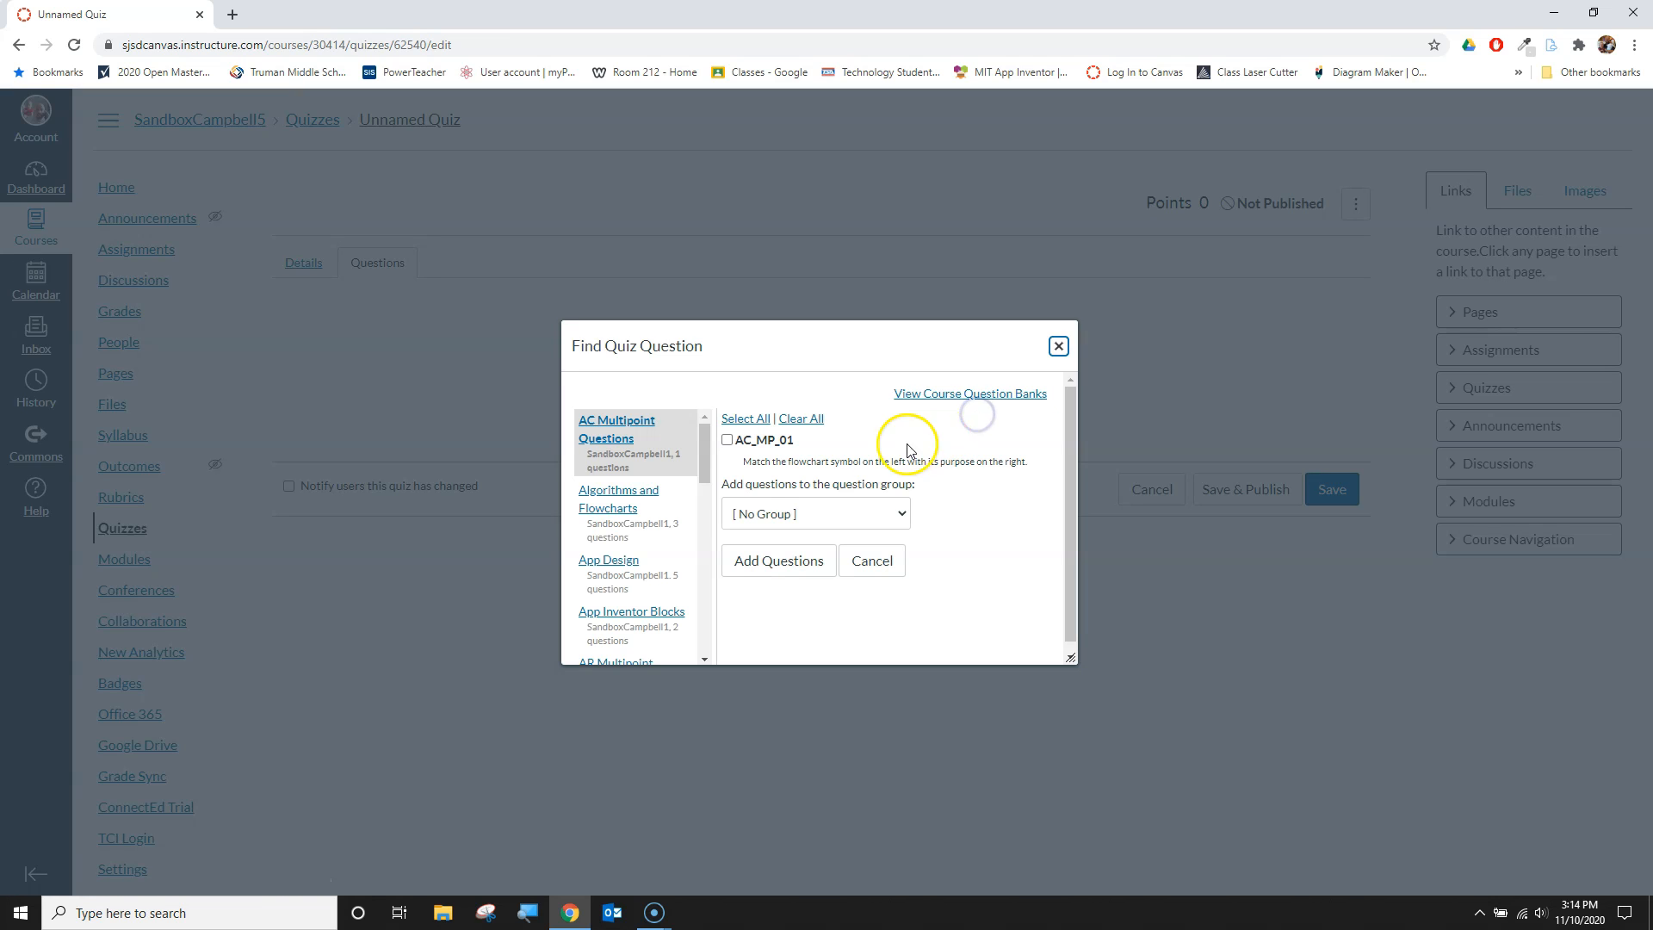
{"action": "left_click", "coordinate": [630, 519]}
{"action": "scroll", "coordinate": [633, 525], "scroll_direction": "down", "scroll_amount": 10}
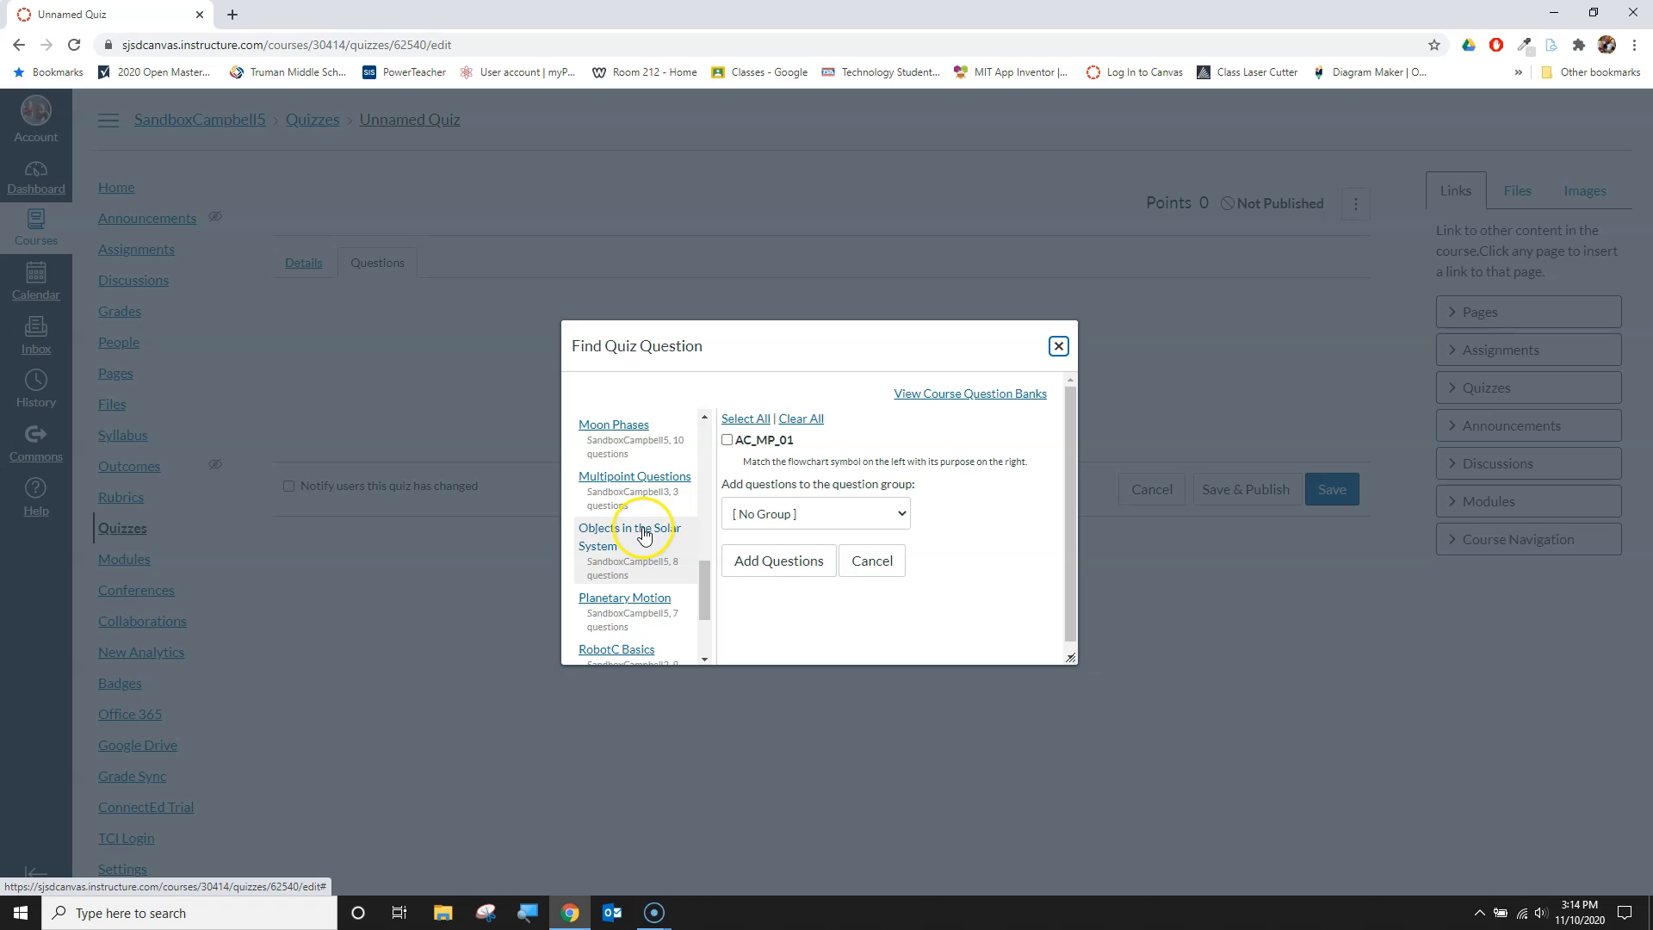
{"action": "left_click", "coordinate": [633, 428]}
{"action": "scroll", "coordinate": [900, 503], "scroll_direction": "down", "scroll_amount": 5}
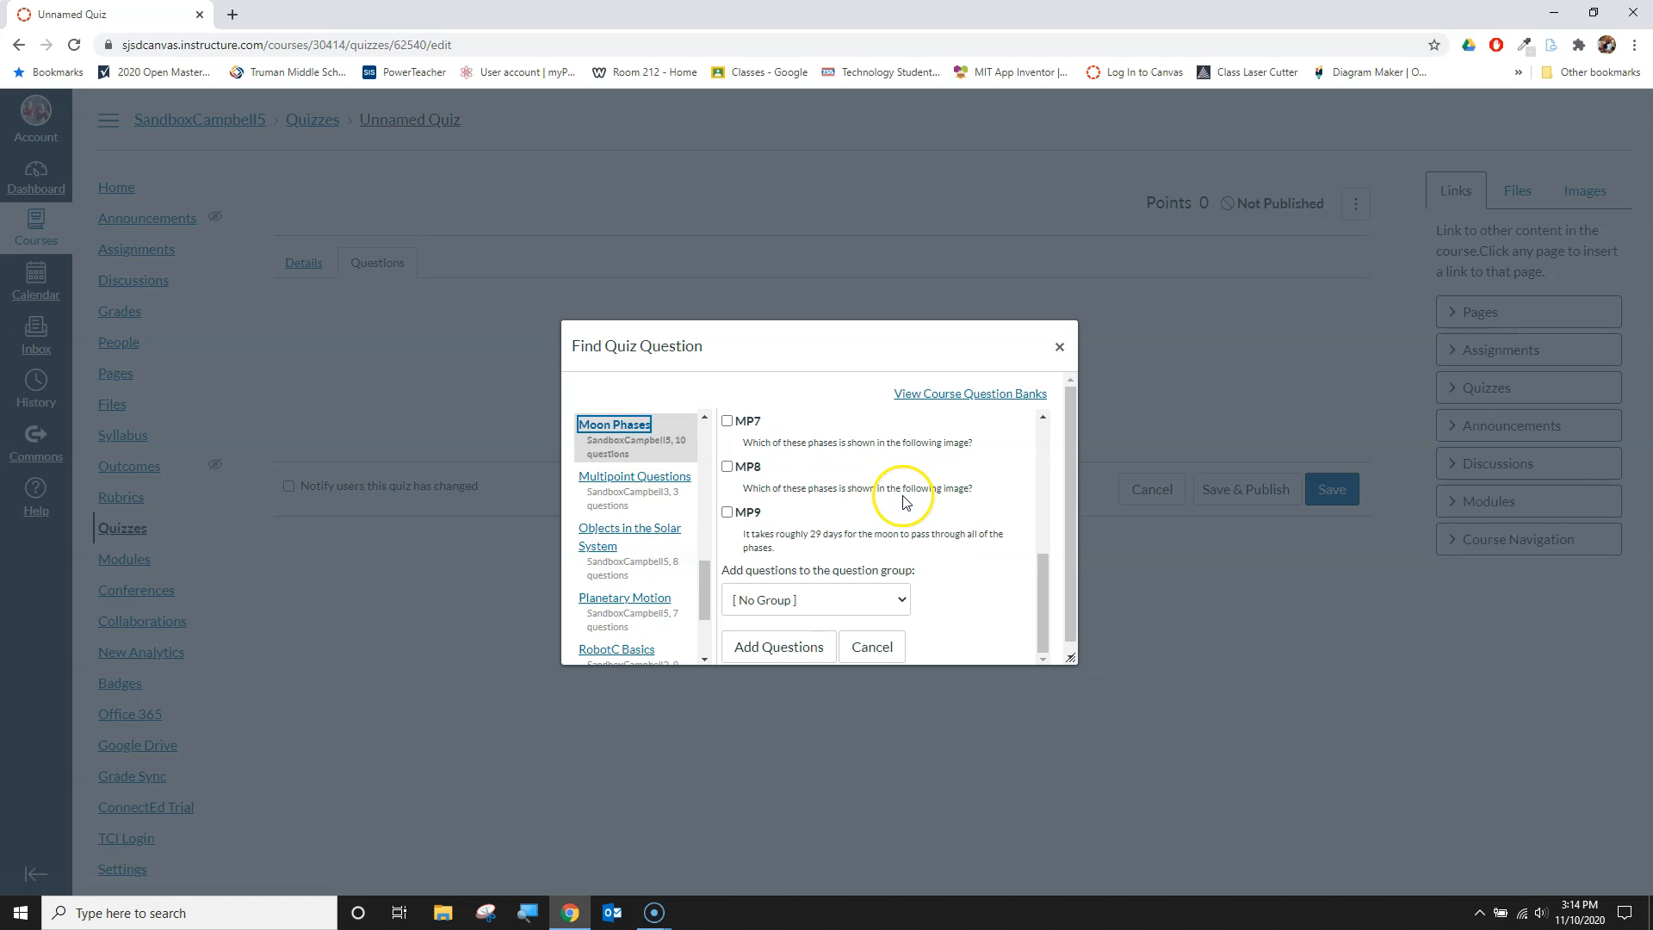
{"action": "scroll", "coordinate": [903, 502], "scroll_direction": "up", "scroll_amount": 5}
{"action": "scroll", "coordinate": [902, 502], "scroll_direction": "down", "scroll_amount": 5}
{"action": "left_click", "coordinate": [873, 645]}
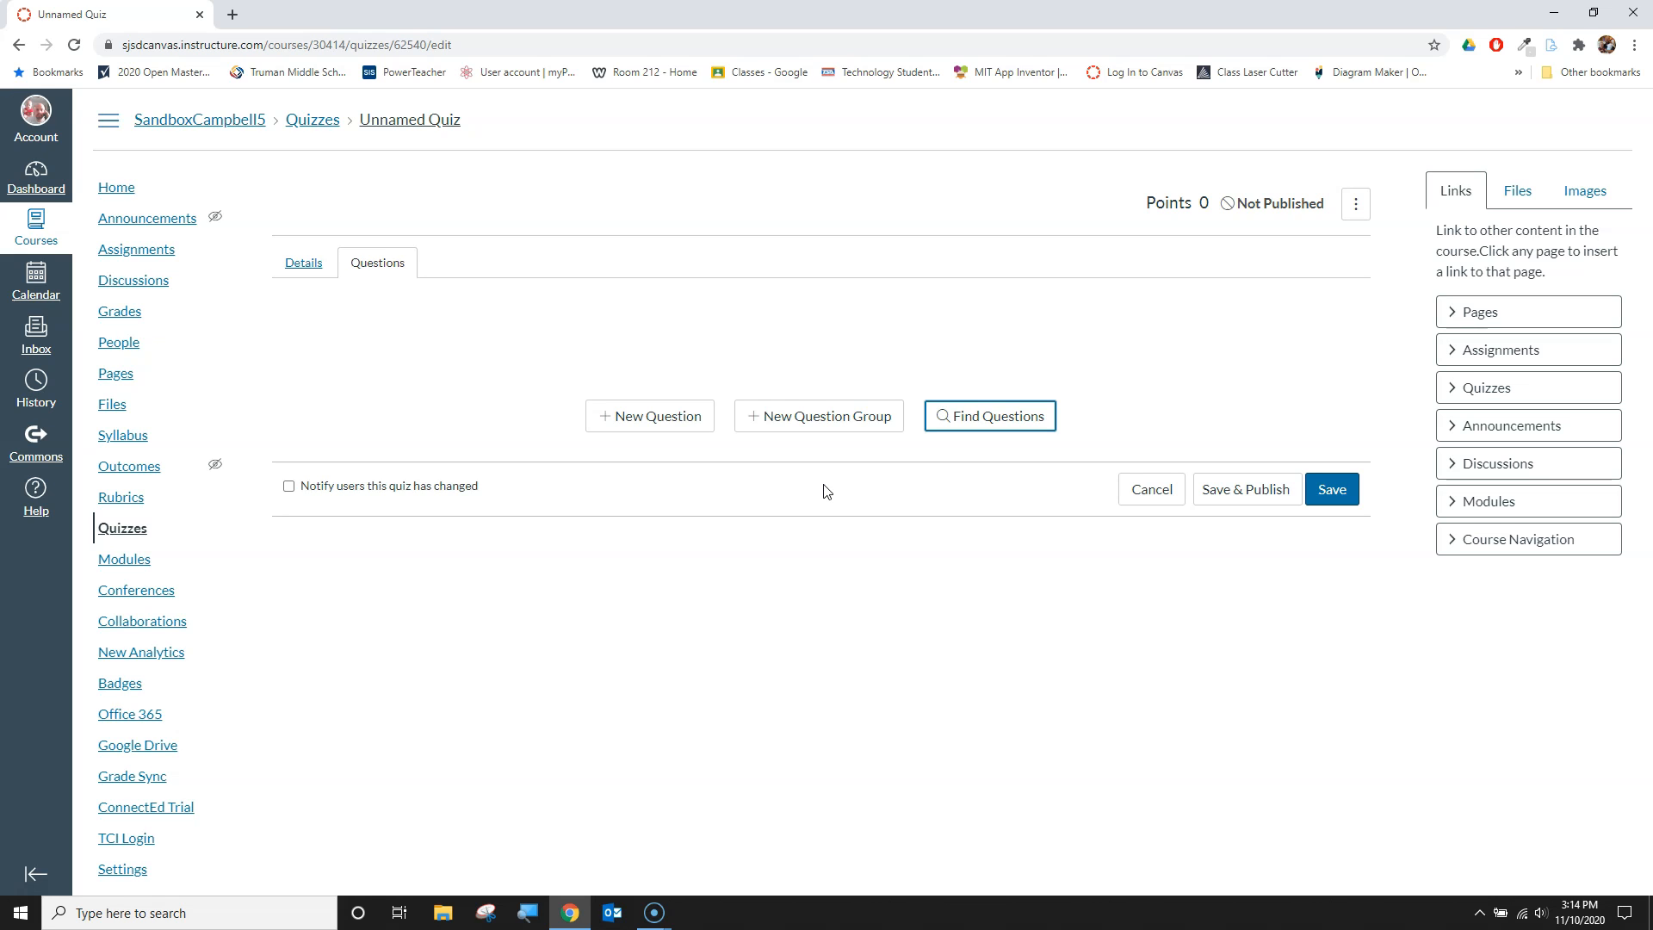
Step: Start a new question group named "Moon Phases"
{"action": "left_click", "coordinate": [787, 420]}
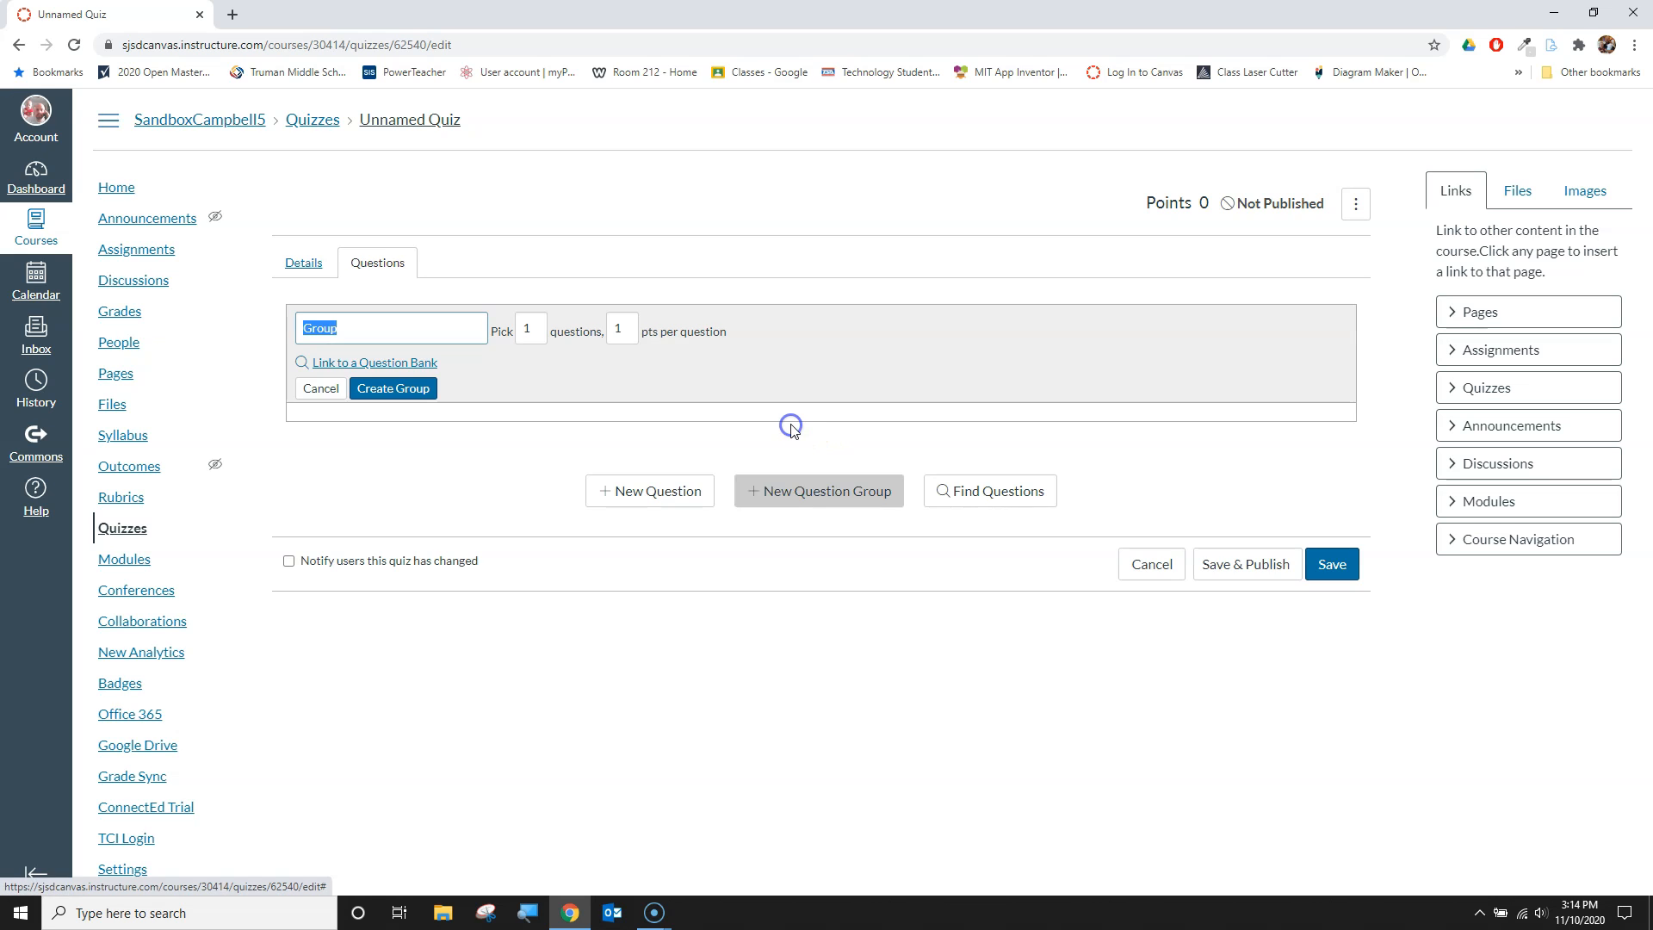
{"action": "type", "text": "Moon pHa"}
{"action": "key", "text": "BackSpace"}
{"action": "key", "text": "BackSpace"}
{"action": "key", "text": "BackSpace"}
{"action": "type", "text": "PH"}
{"action": "key", "text": "BackSpace"}
{"action": "type", "text": "hases"}
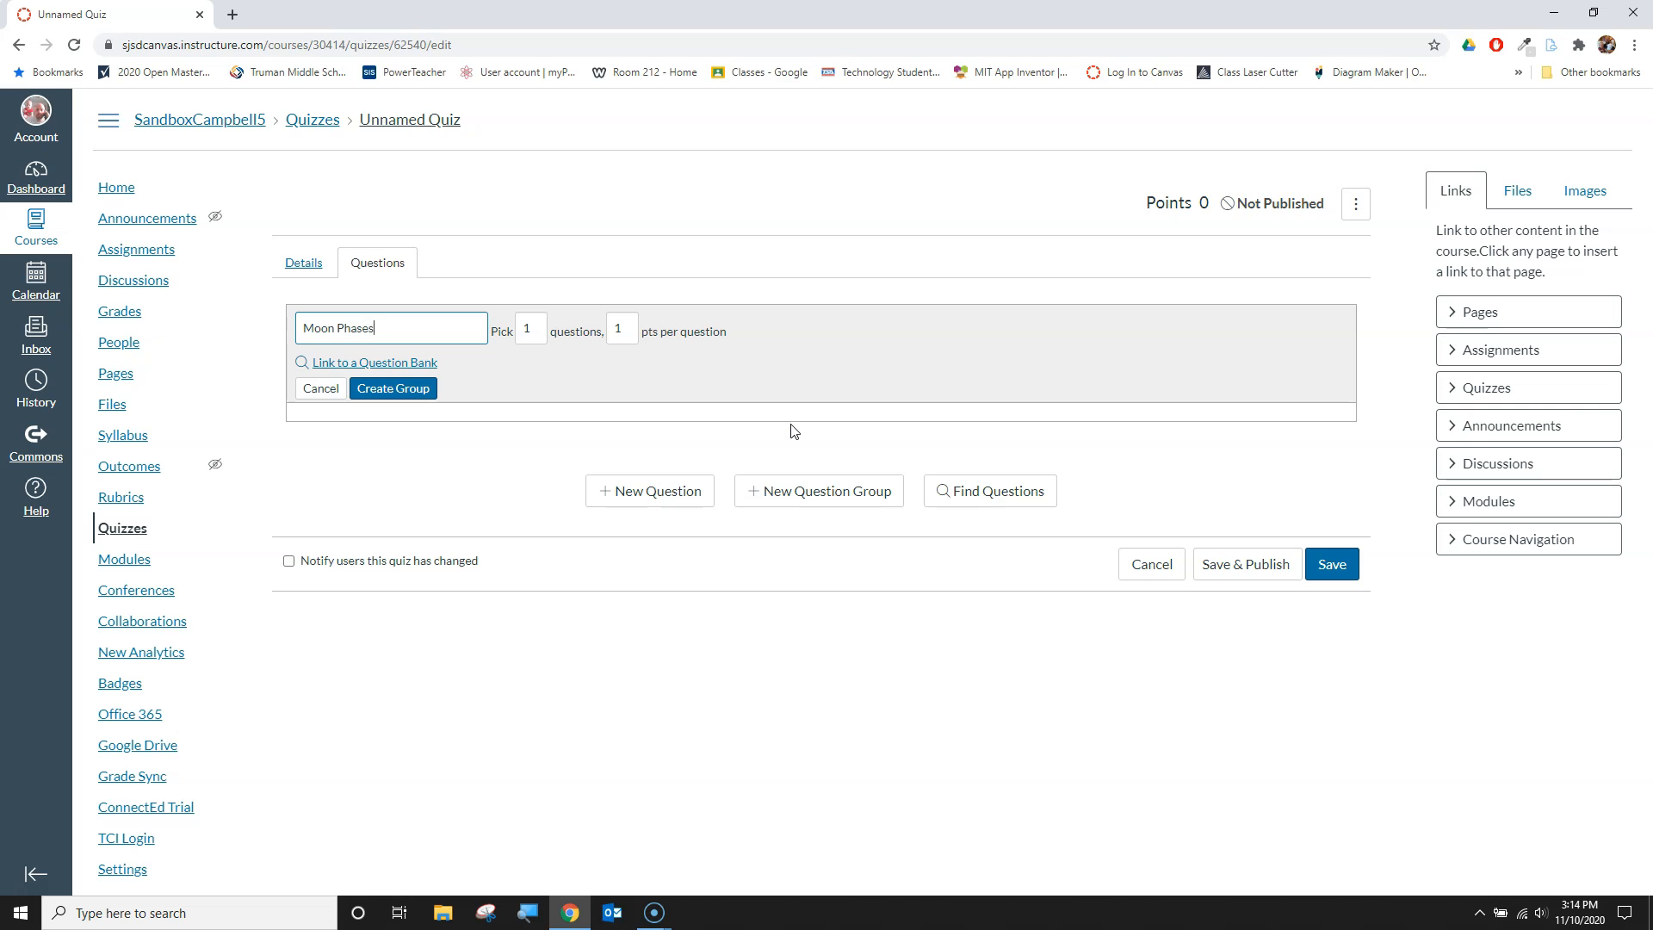
Step: Link the new group to the Moon Phases question bank
{"action": "left_click", "coordinate": [397, 363]}
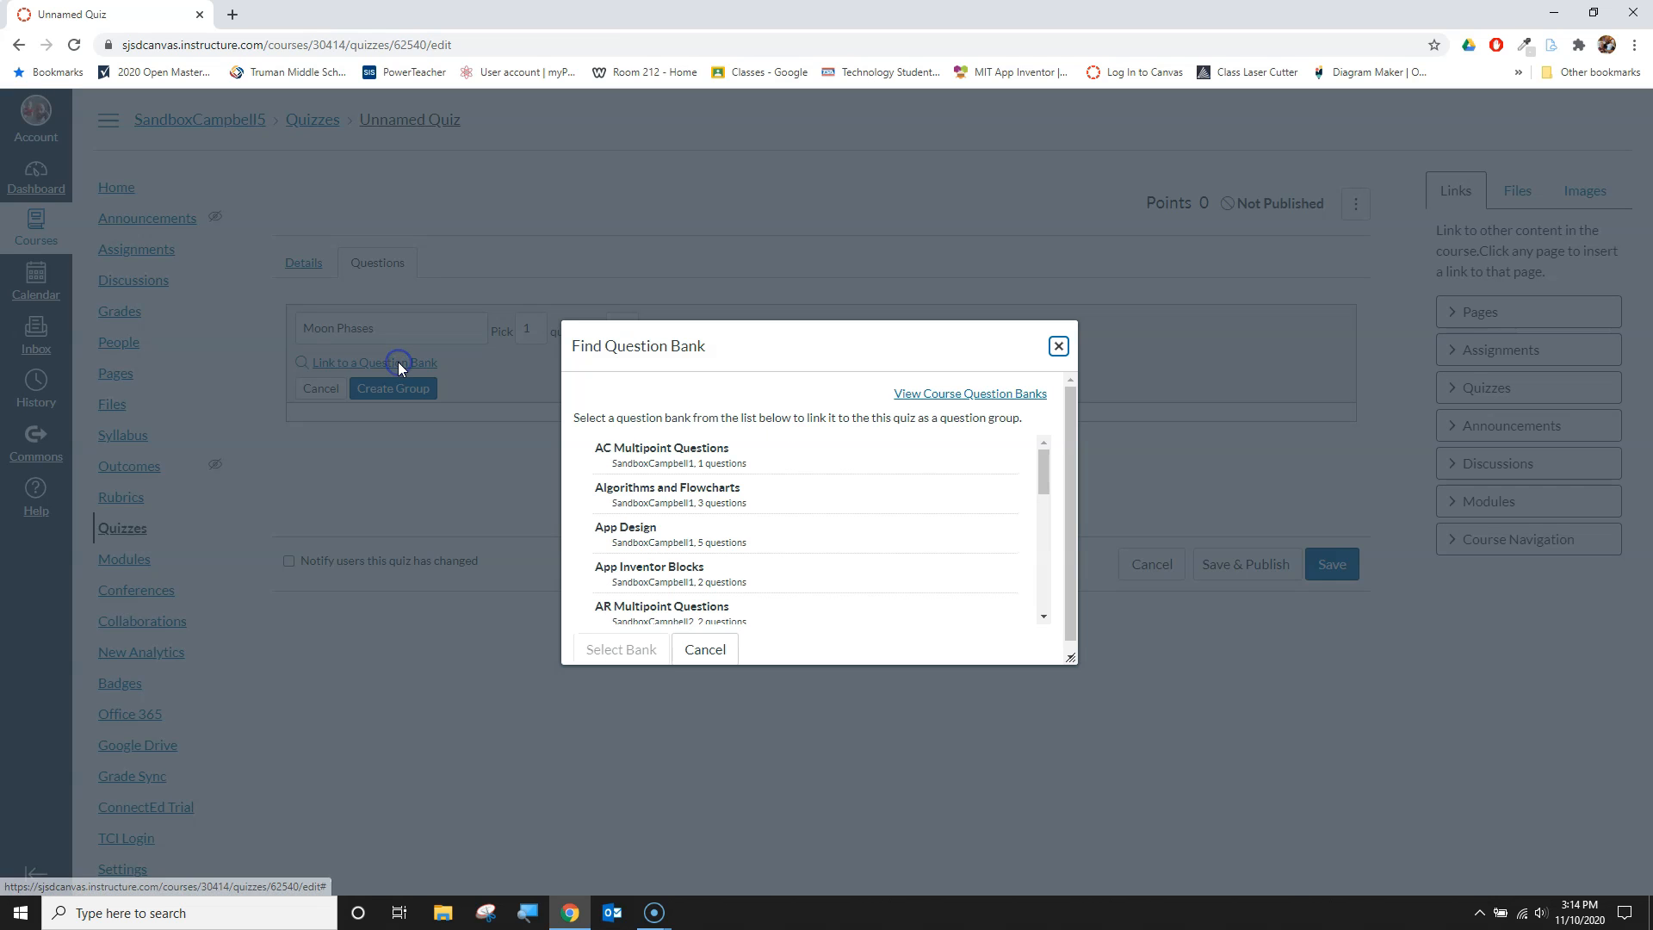
{"action": "scroll", "coordinate": [766, 488], "scroll_direction": "down", "scroll_amount": 10}
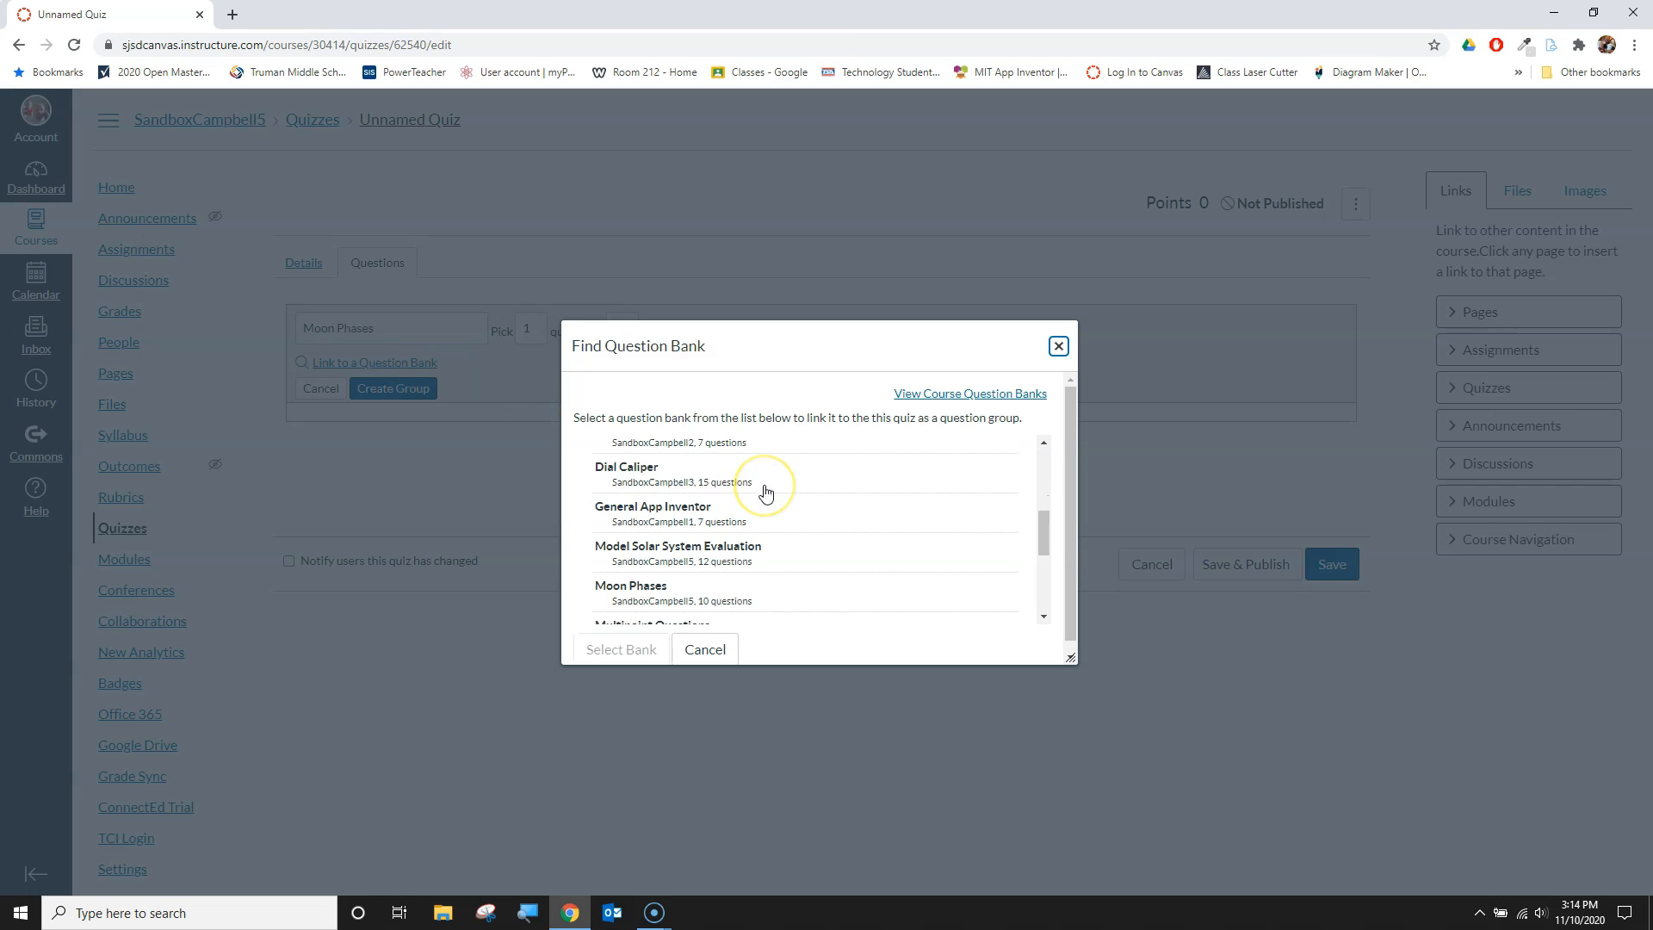
{"action": "scroll", "coordinate": [765, 493], "scroll_direction": "up", "scroll_amount": 1}
{"action": "left_click", "coordinate": [632, 511]}
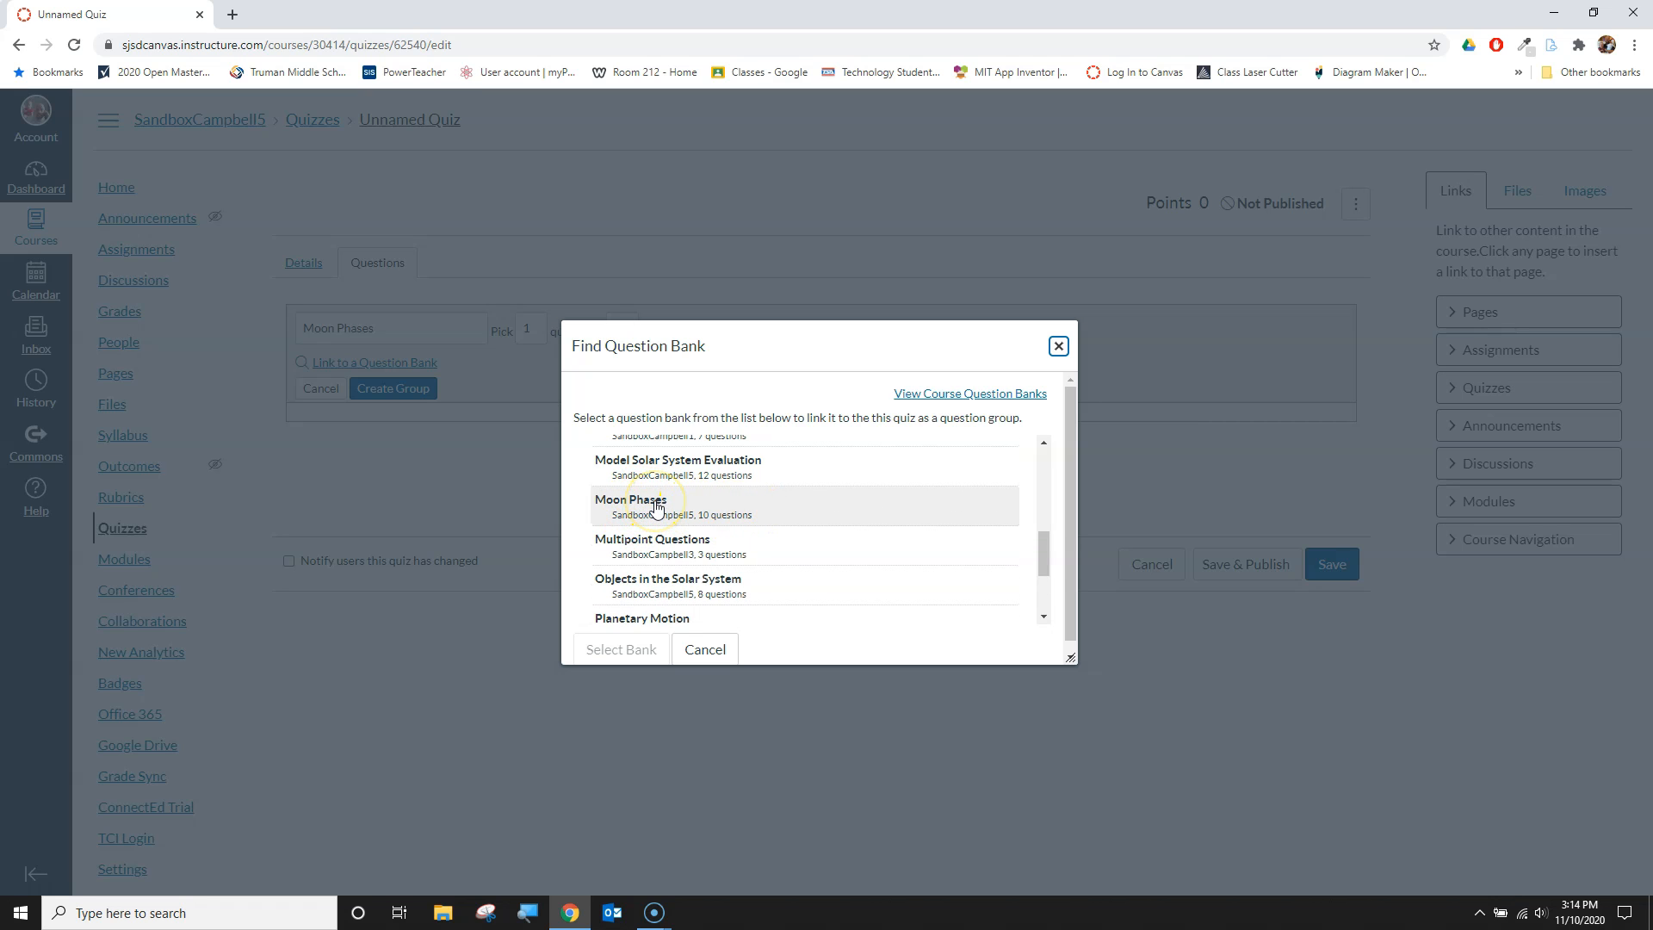
{"action": "scroll", "coordinate": [657, 508], "scroll_direction": "down", "scroll_amount": 3}
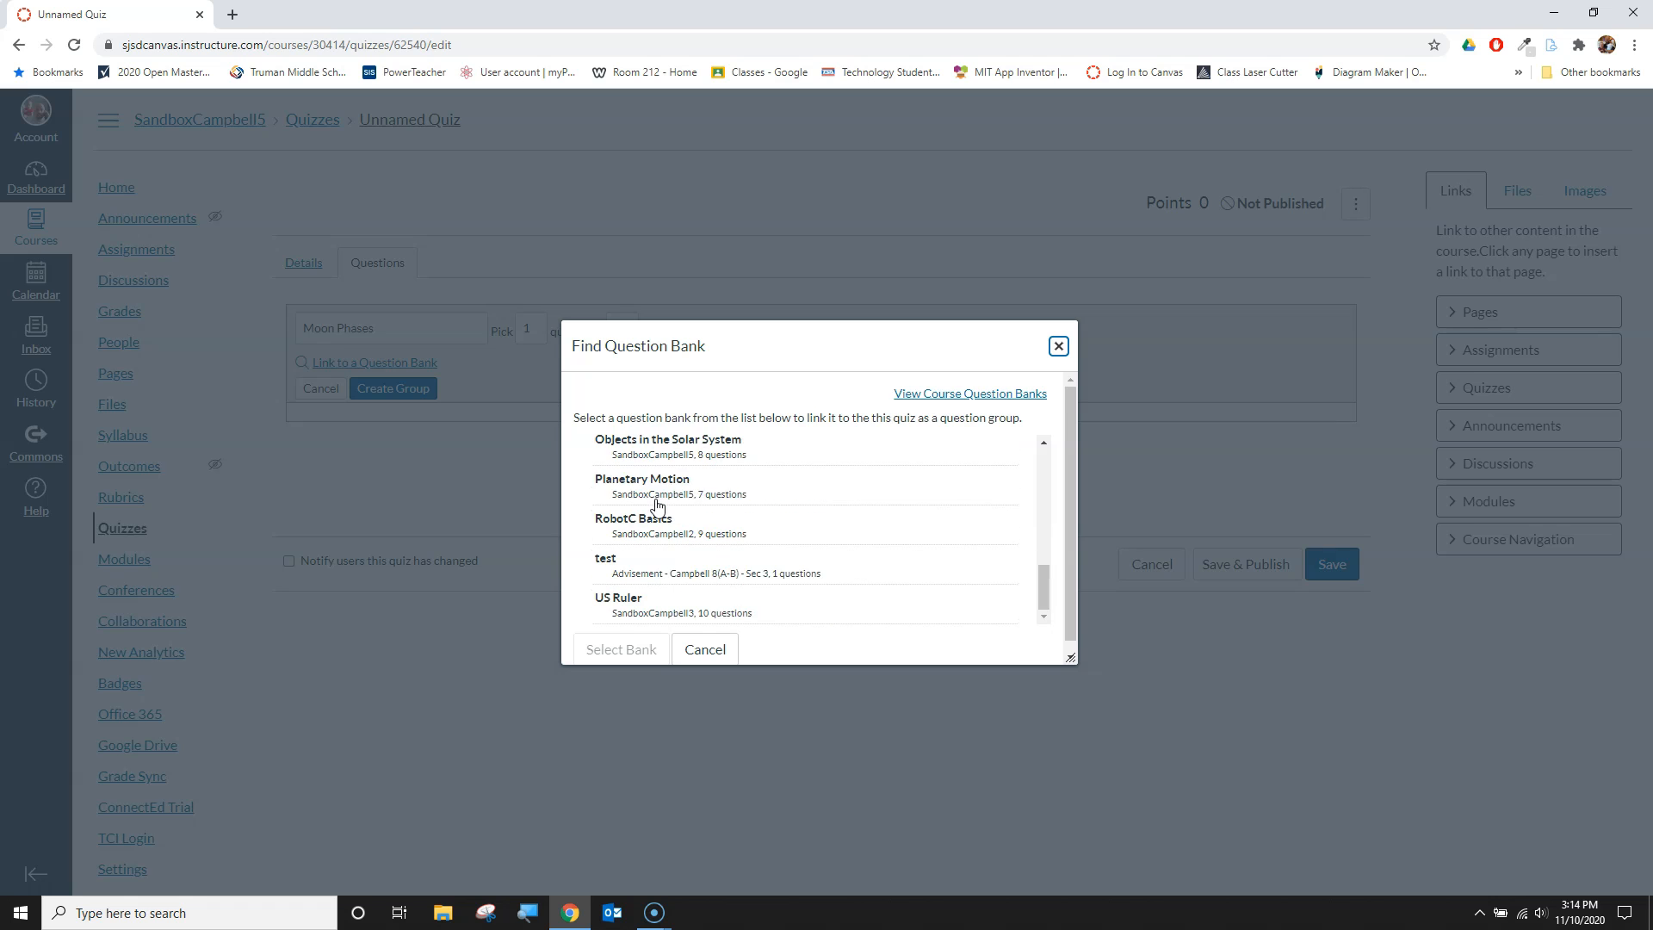
{"action": "scroll", "coordinate": [689, 517], "scroll_direction": "up", "scroll_amount": 3}
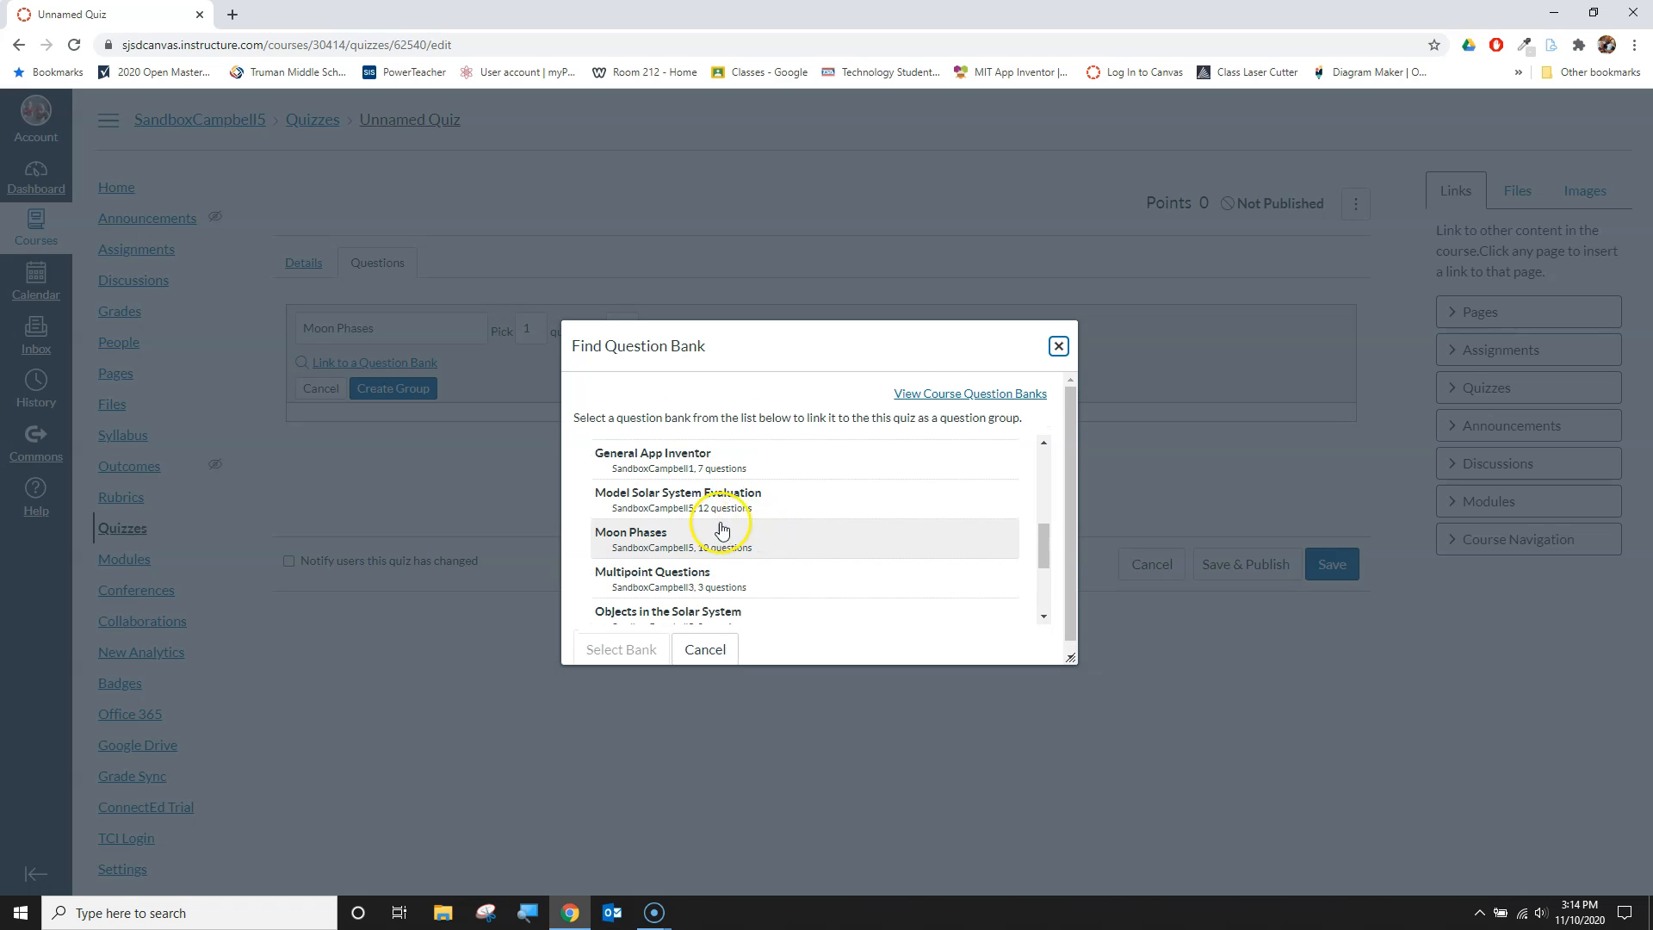
{"action": "left_click", "coordinate": [629, 529]}
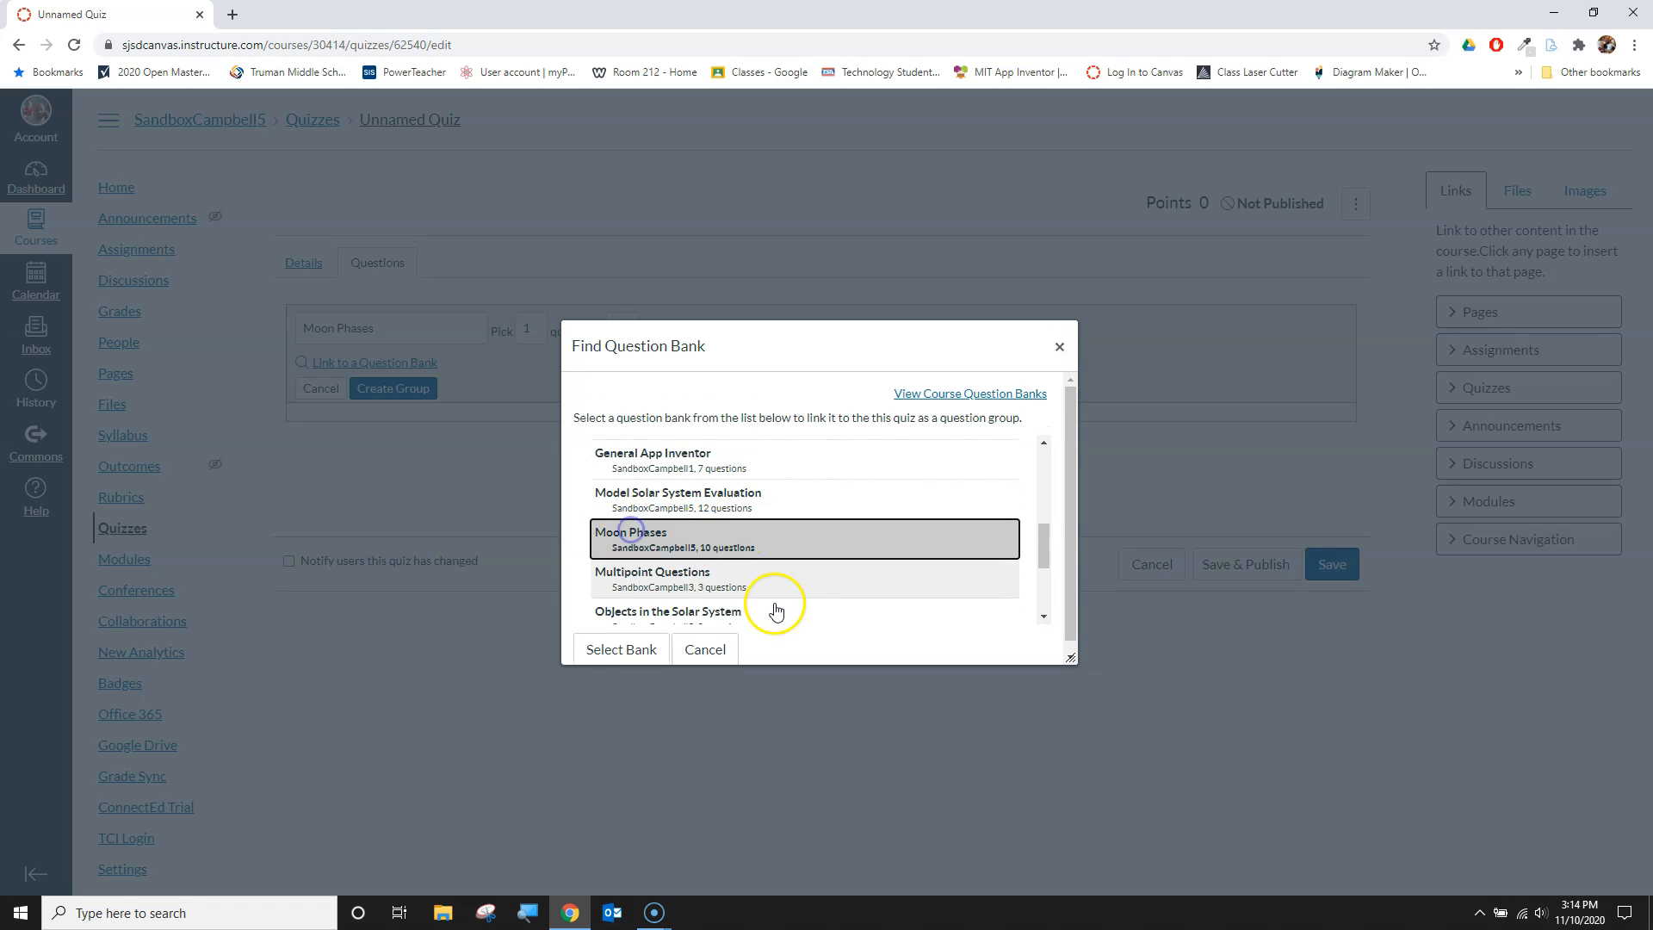
{"action": "left_click", "coordinate": [622, 654]}
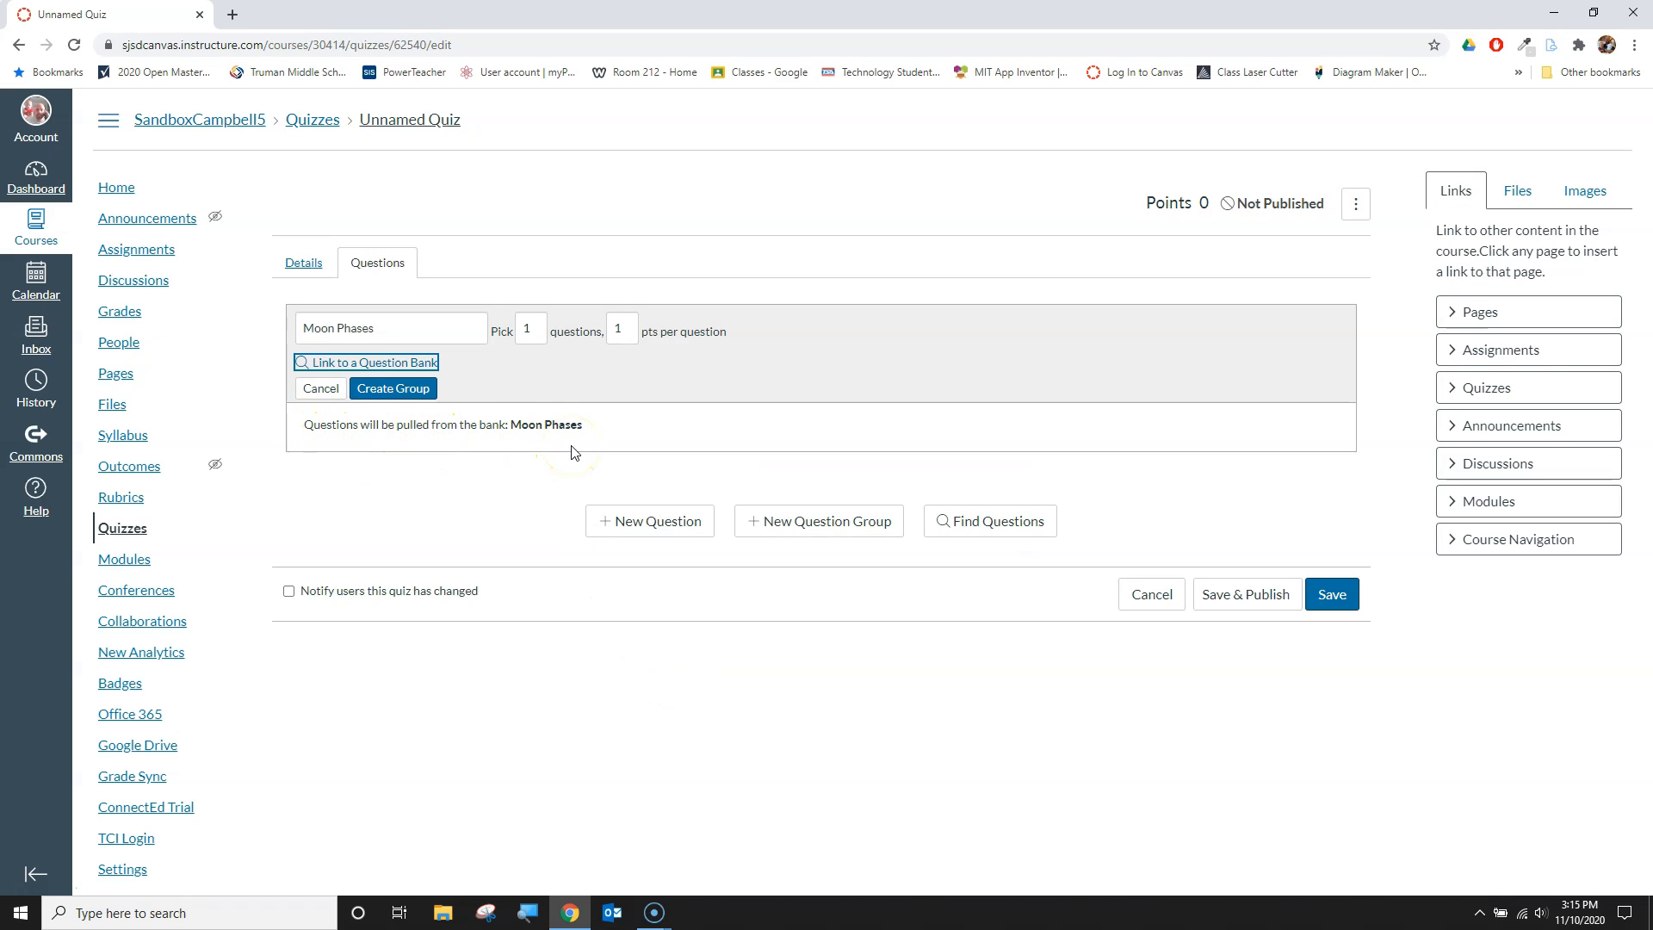
Step: Set the Moon Phases group to pick 4 questions at 1 point each and create the group
{"action": "left_click", "coordinate": [529, 328]}
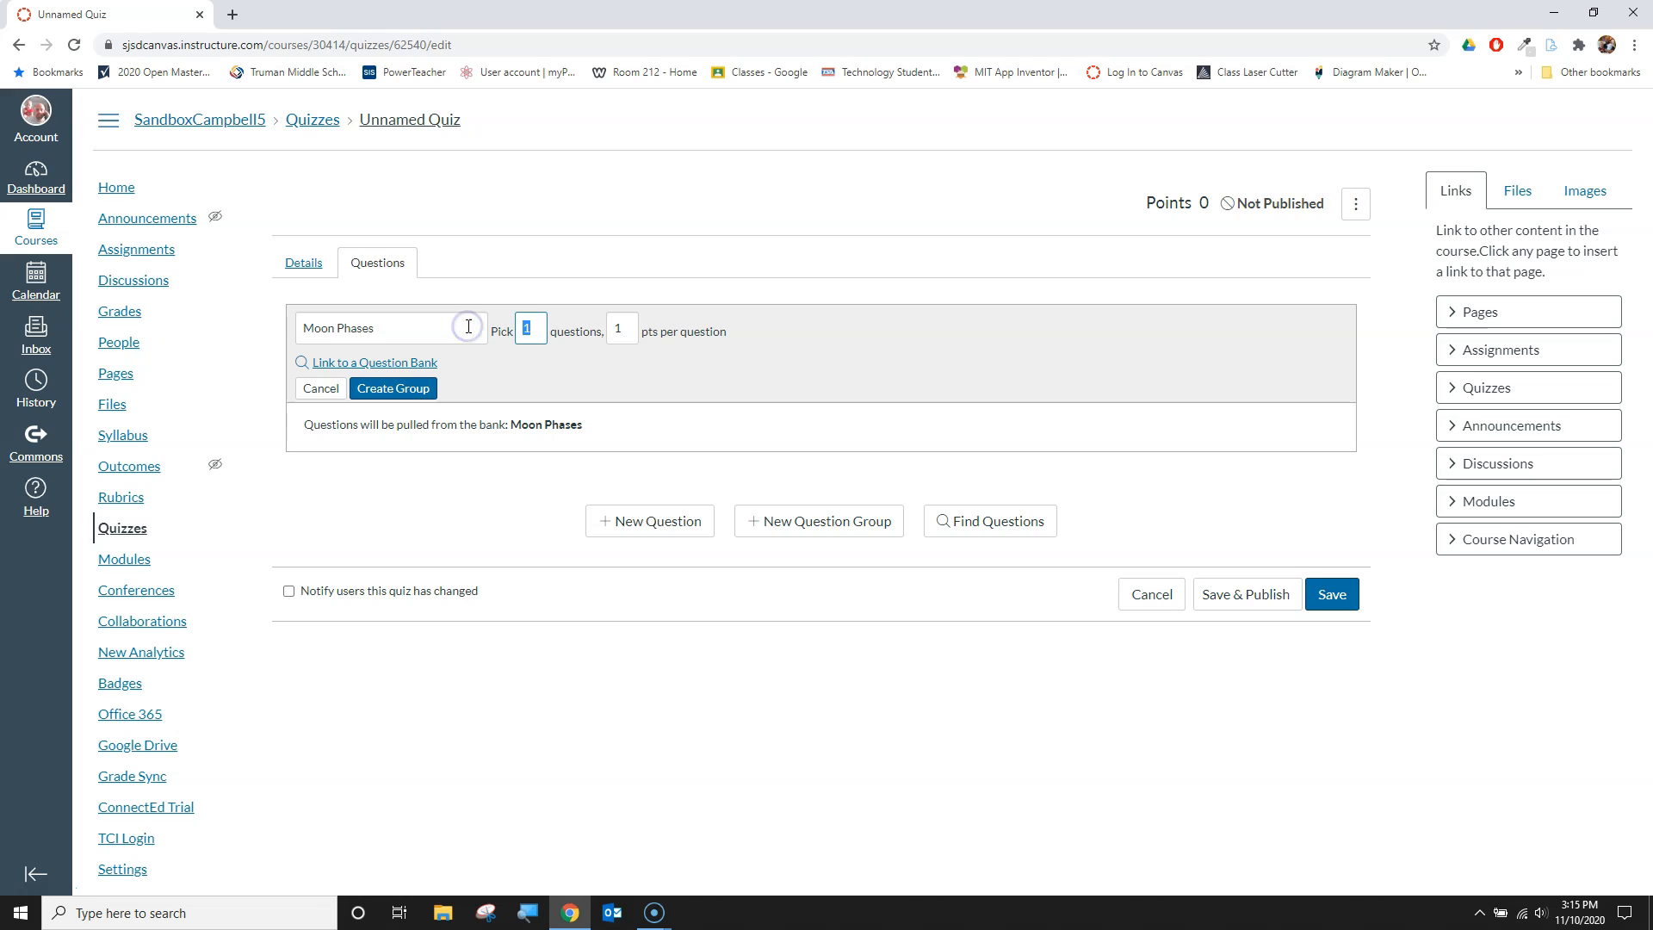
{"action": "type", "text": "3"}
{"action": "key", "text": "BackSpace"}
{"action": "type", "text": "4"}
{"action": "left_click", "coordinate": [629, 329]}
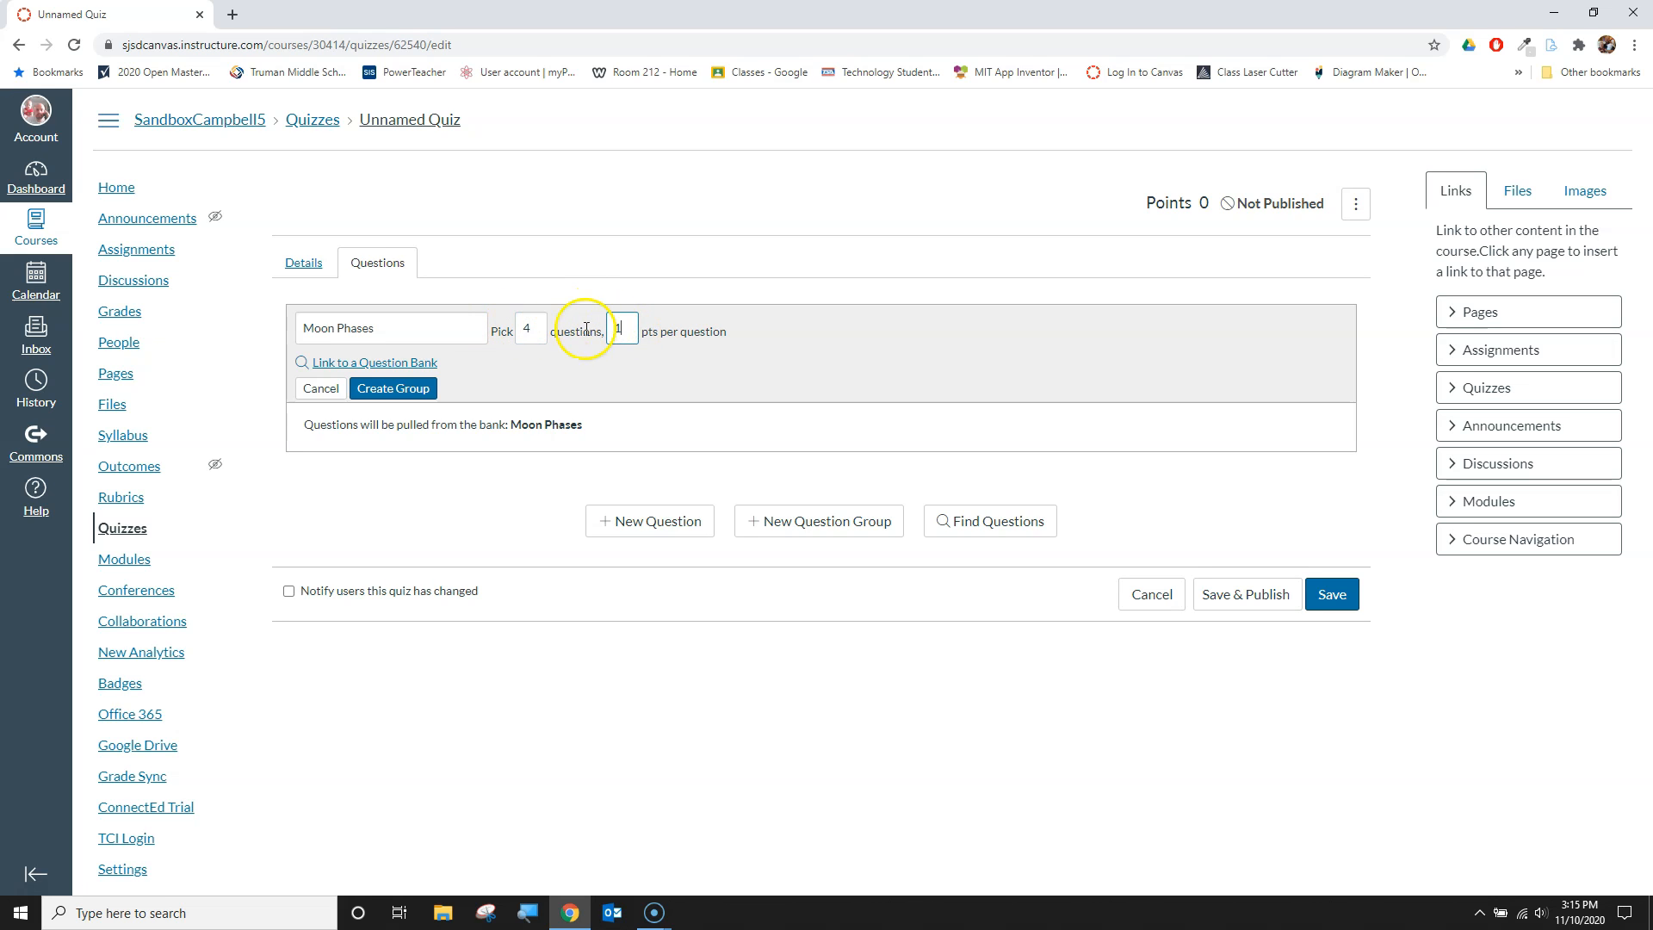
{"action": "left_click", "coordinate": [396, 392]}
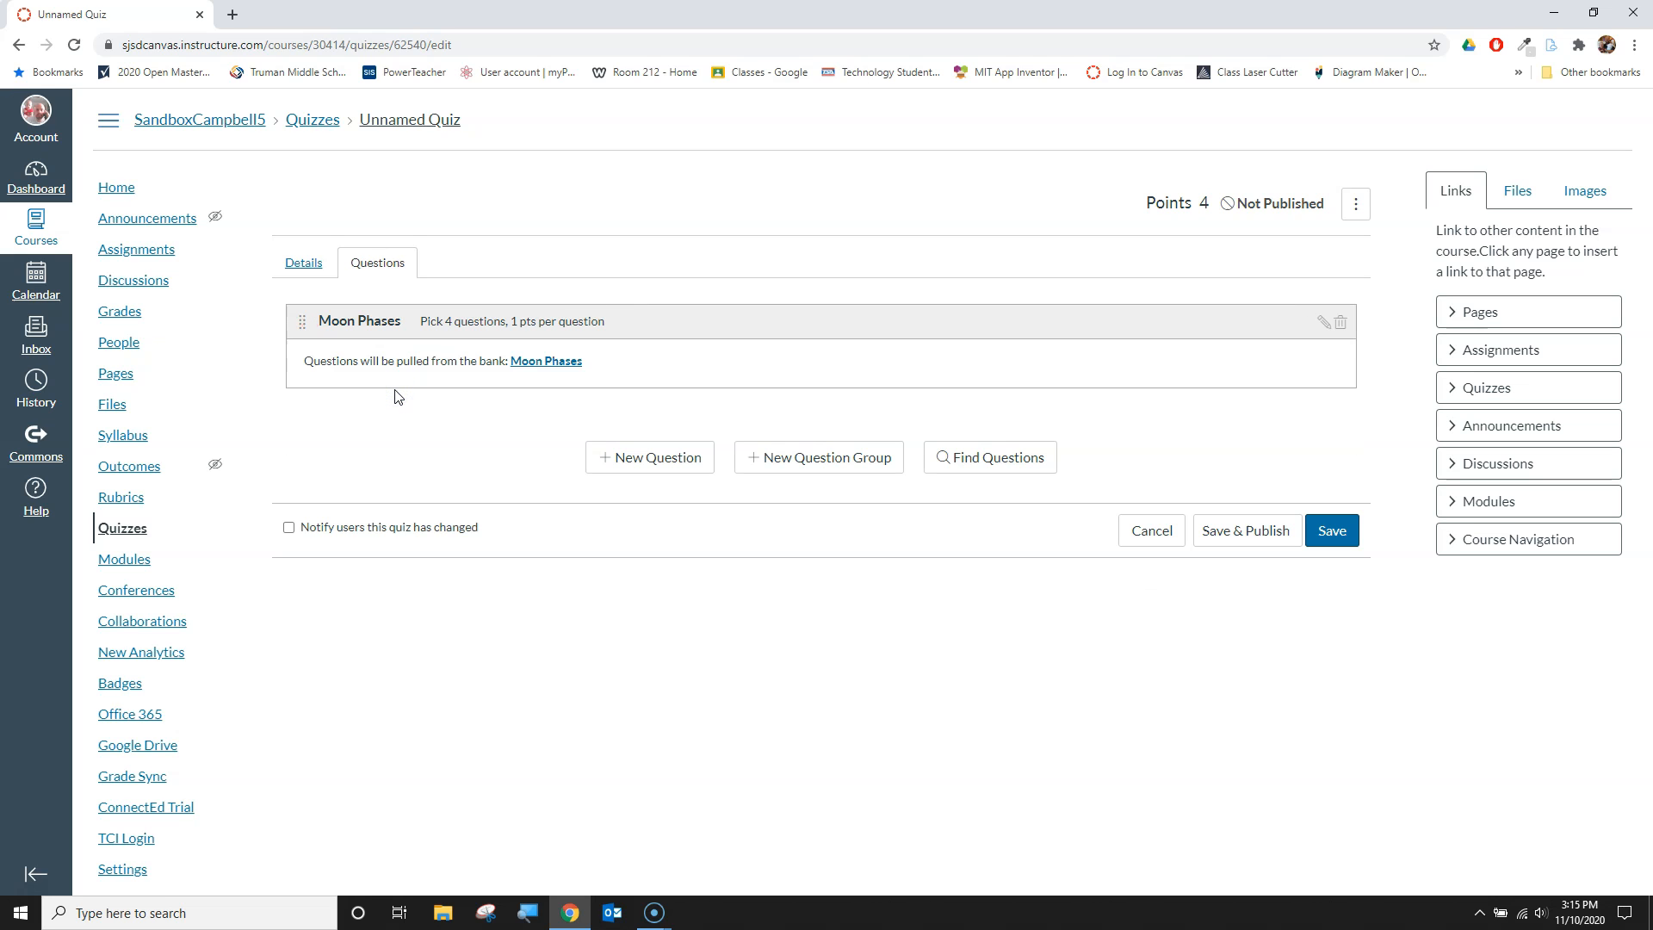
Step: Start a second question group named "Objects in the Solar System" that picks 3 questions
{"action": "left_click", "coordinate": [754, 467]}
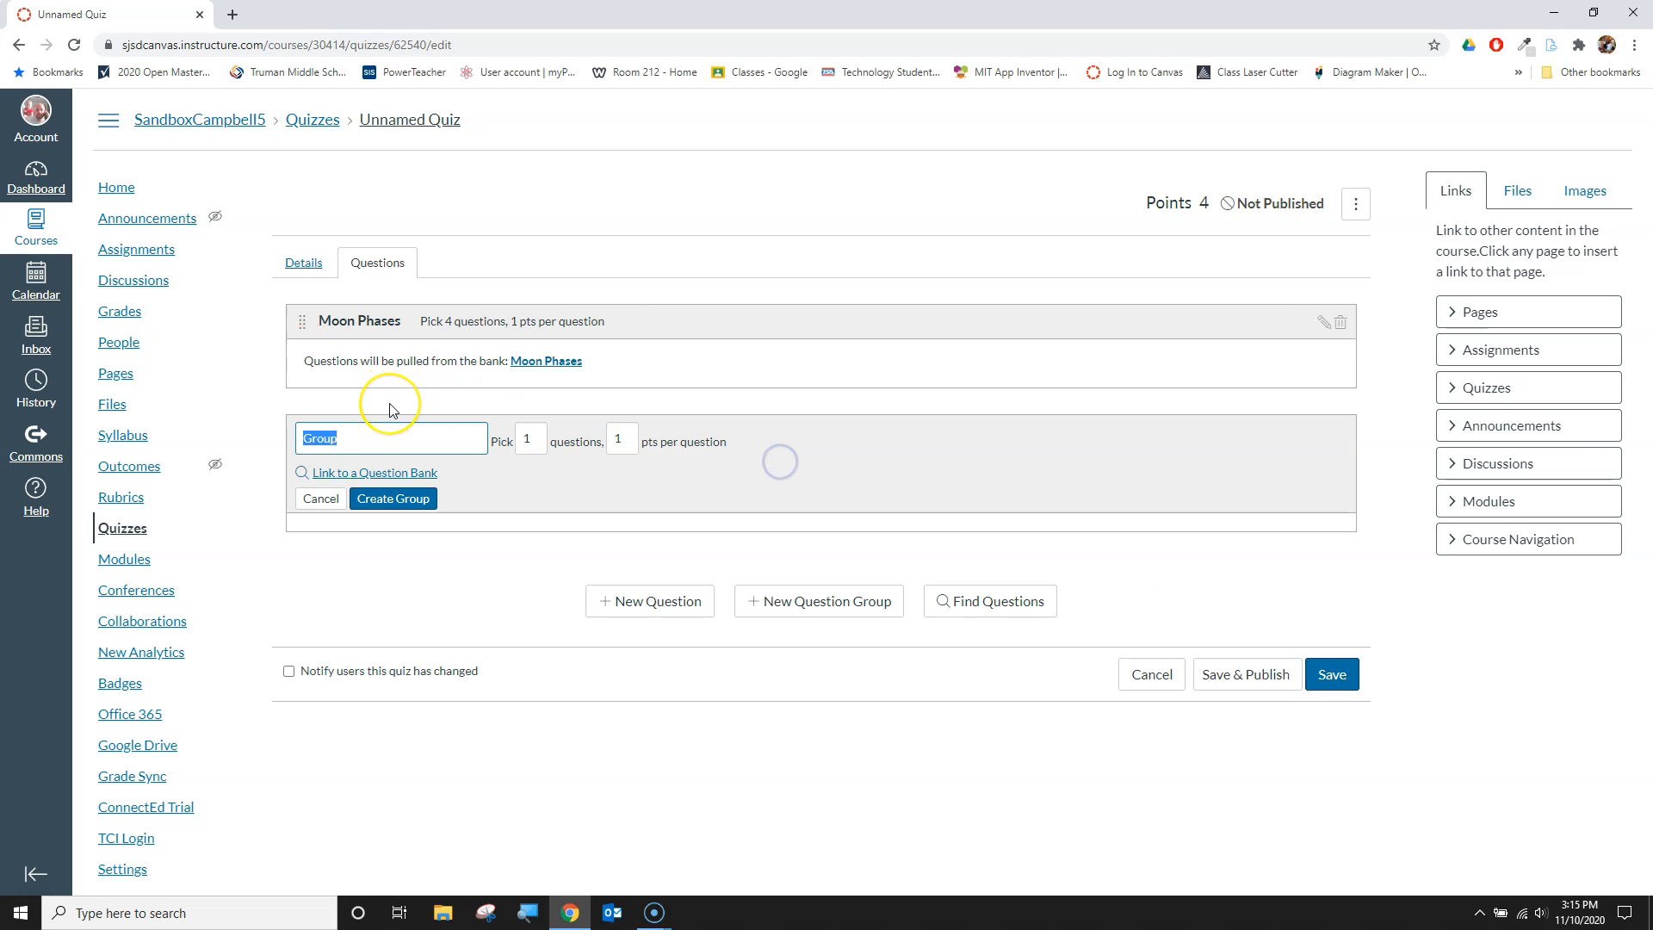
{"action": "type", "text": "Objects in ht"}
{"action": "key", "text": "BackSpace"}
{"action": "key", "text": "BackSpace"}
{"action": "type", "text": "th"}
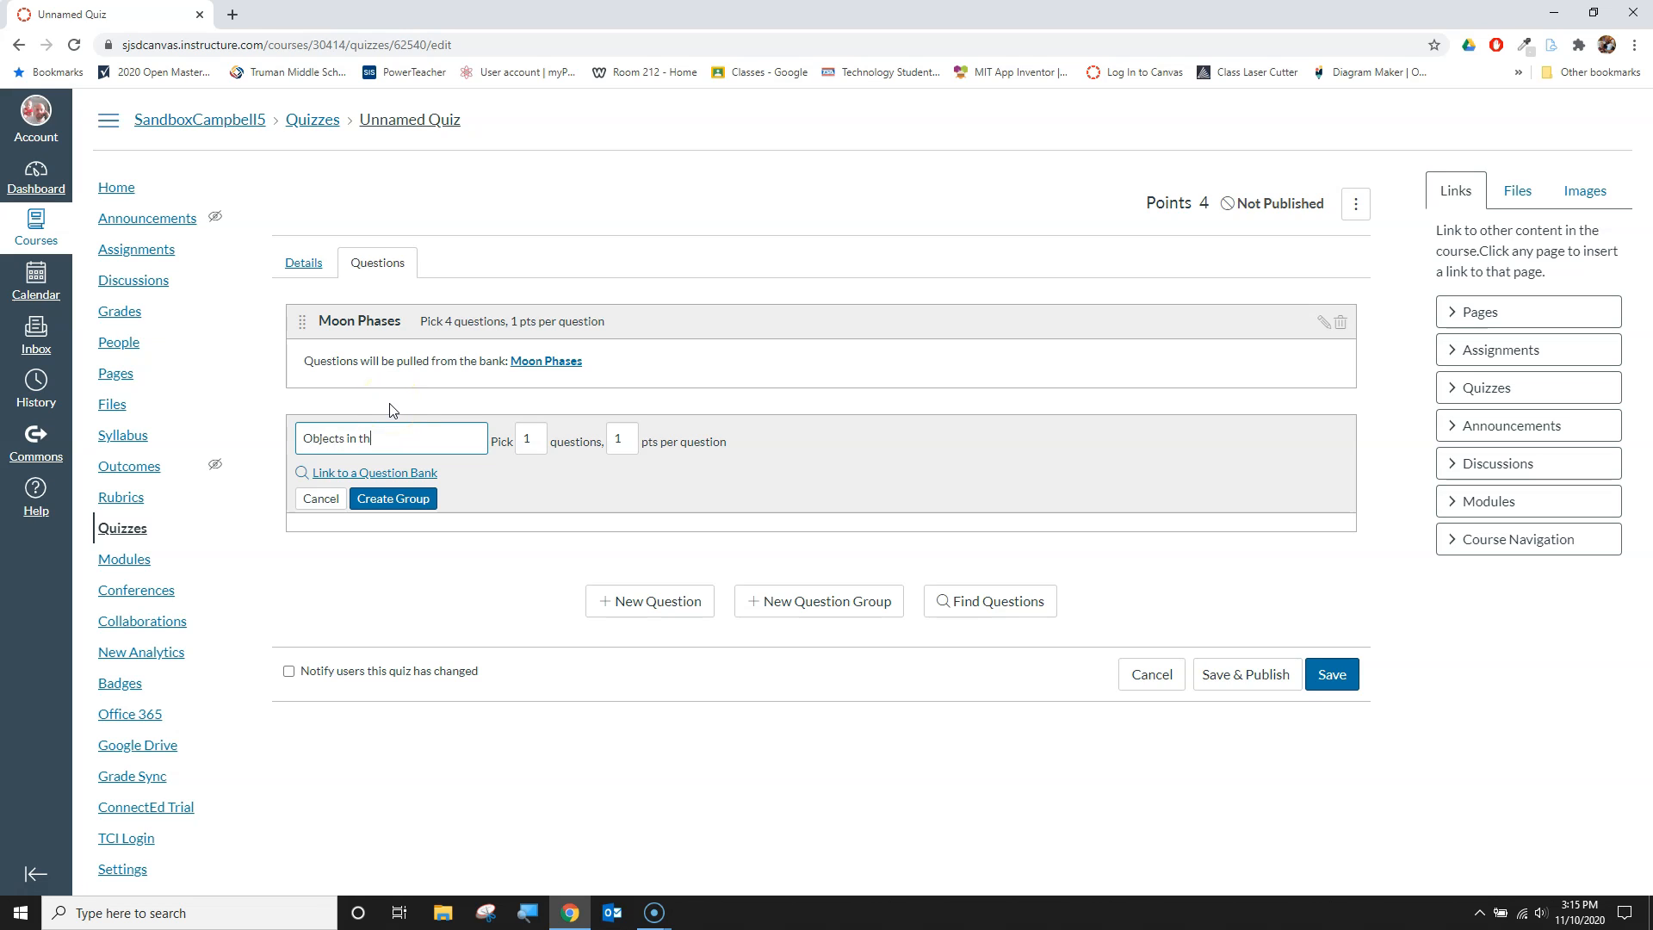
{"action": "type", "text": "e Solar System"}
{"action": "left_click", "coordinate": [498, 435]}
Step: Link the second group to the Objects in the Solar System question bank and create the group
{"action": "left_click", "coordinate": [389, 475]}
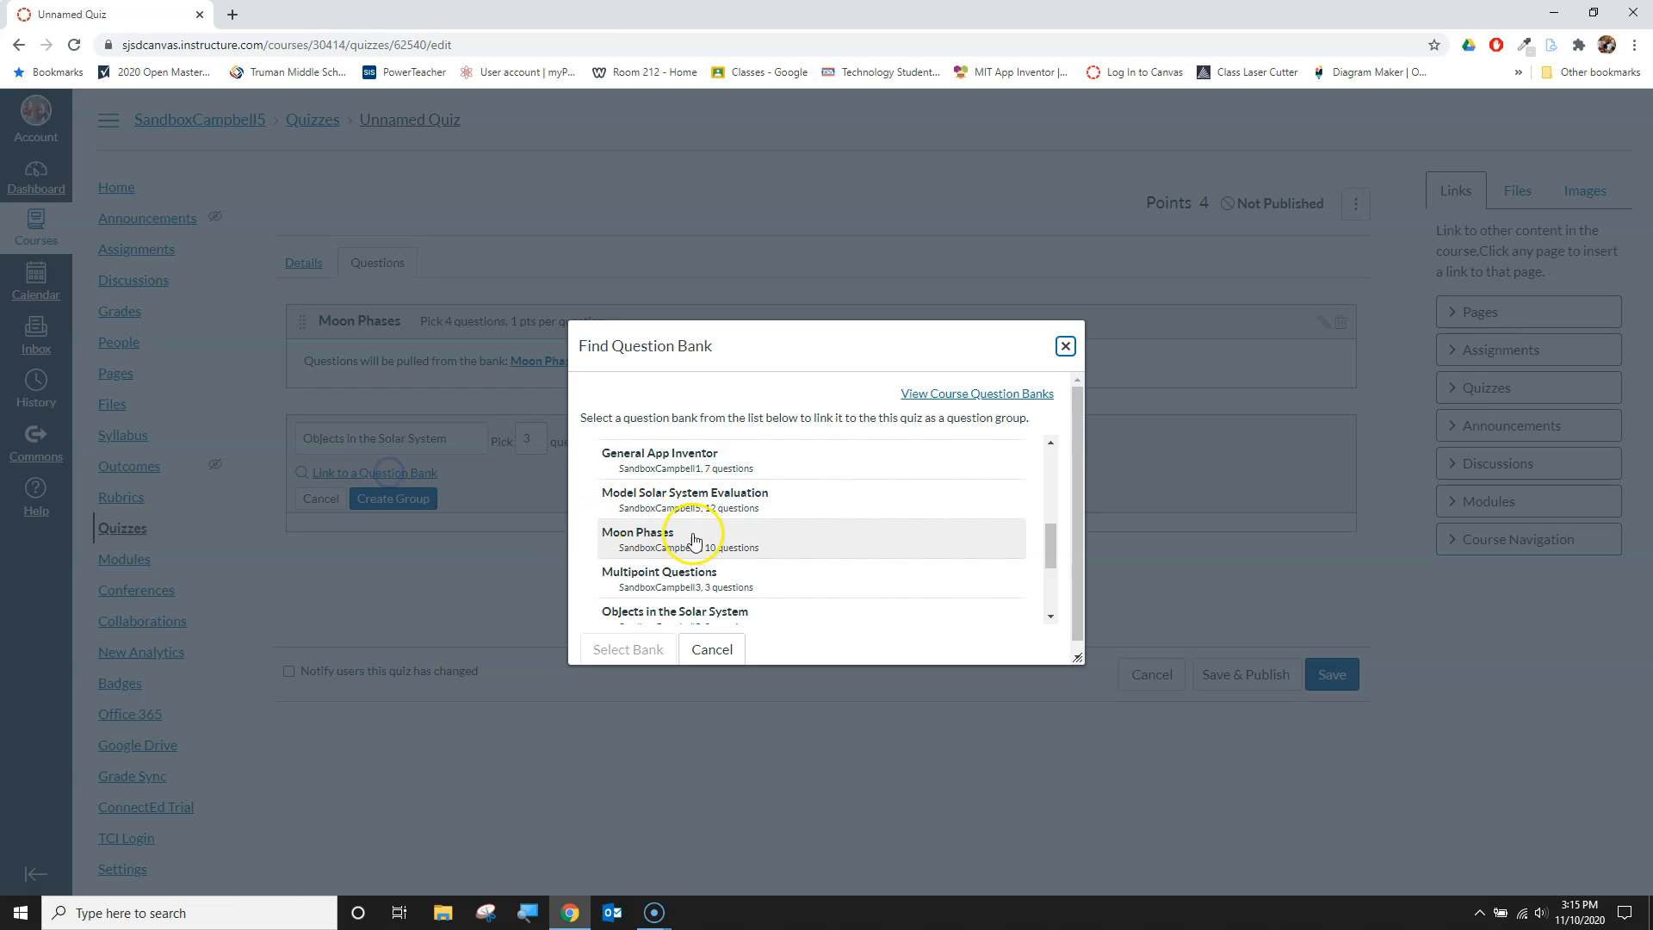
{"action": "scroll", "coordinate": [680, 539], "scroll_direction": "down", "scroll_amount": 2}
{"action": "left_click", "coordinate": [676, 538]}
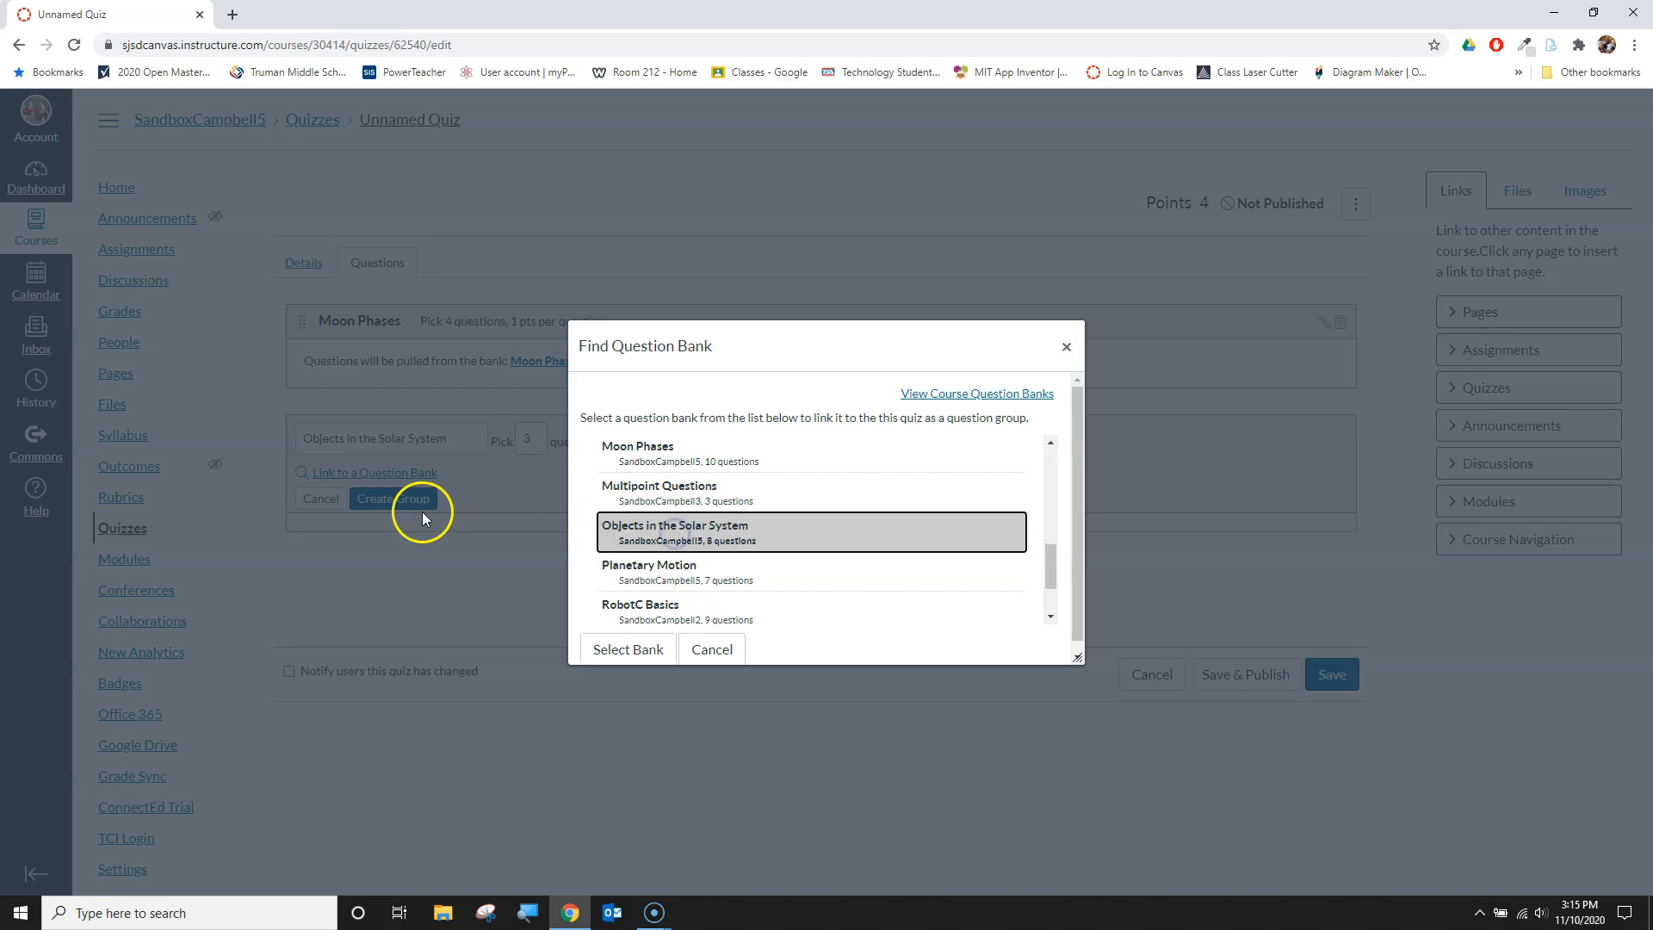
{"action": "left_click", "coordinate": [607, 649]}
{"action": "left_click", "coordinate": [408, 506]}
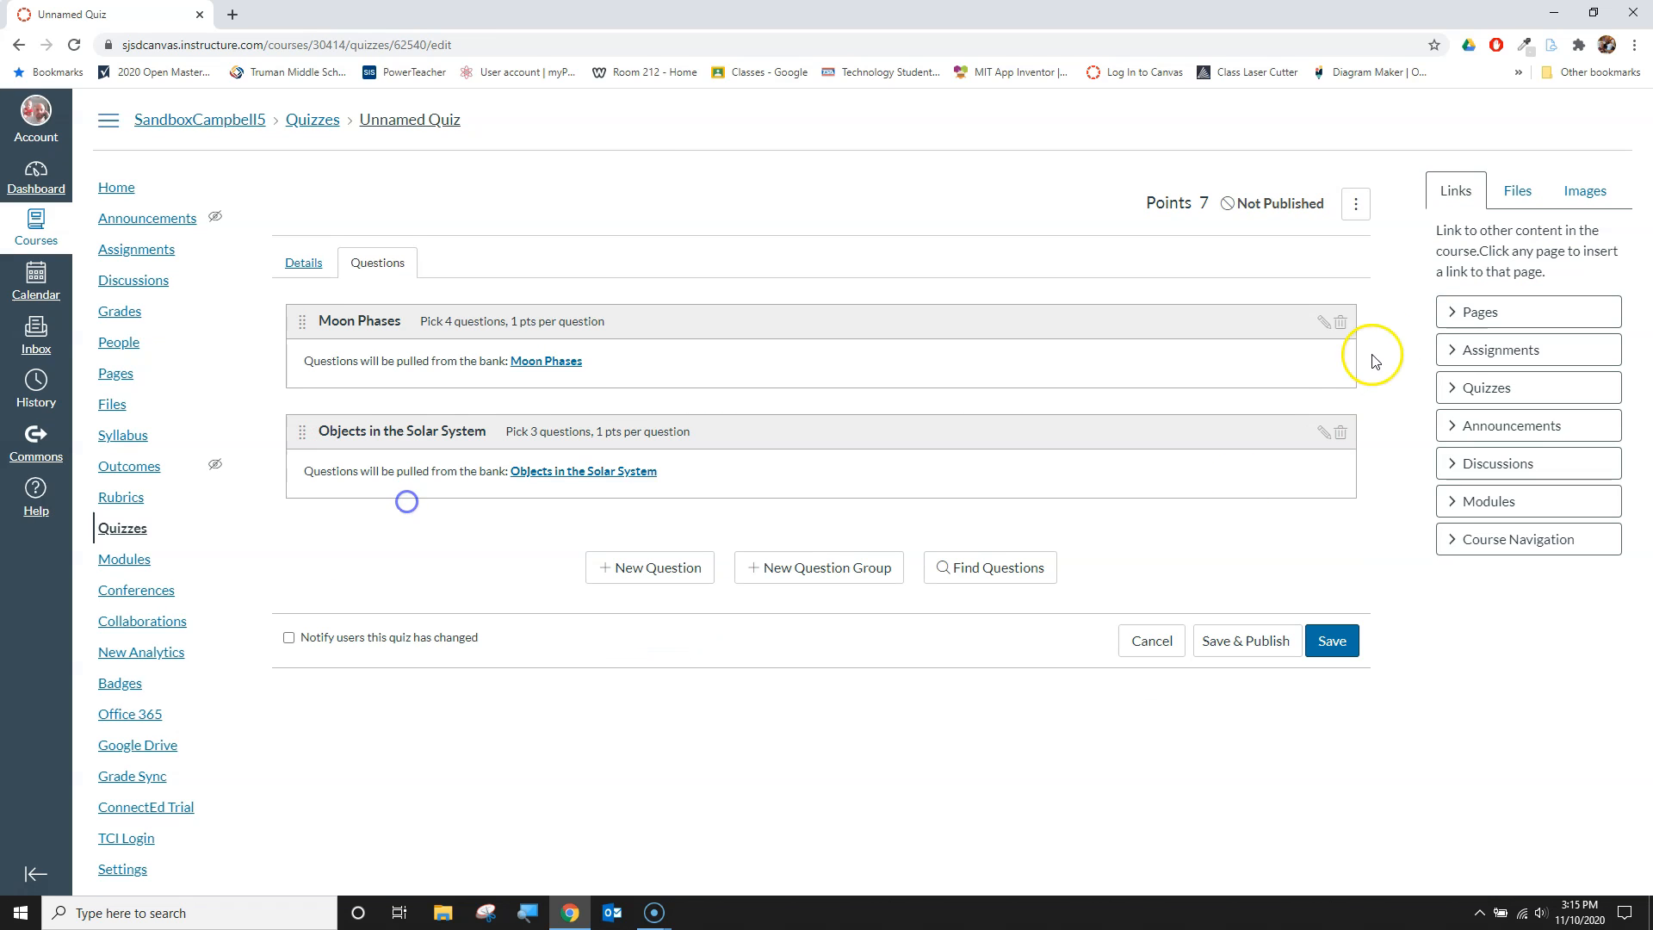
Step: Start a third question group named "Planetary Motion" that picks 3 questions
{"action": "left_click", "coordinate": [818, 568]}
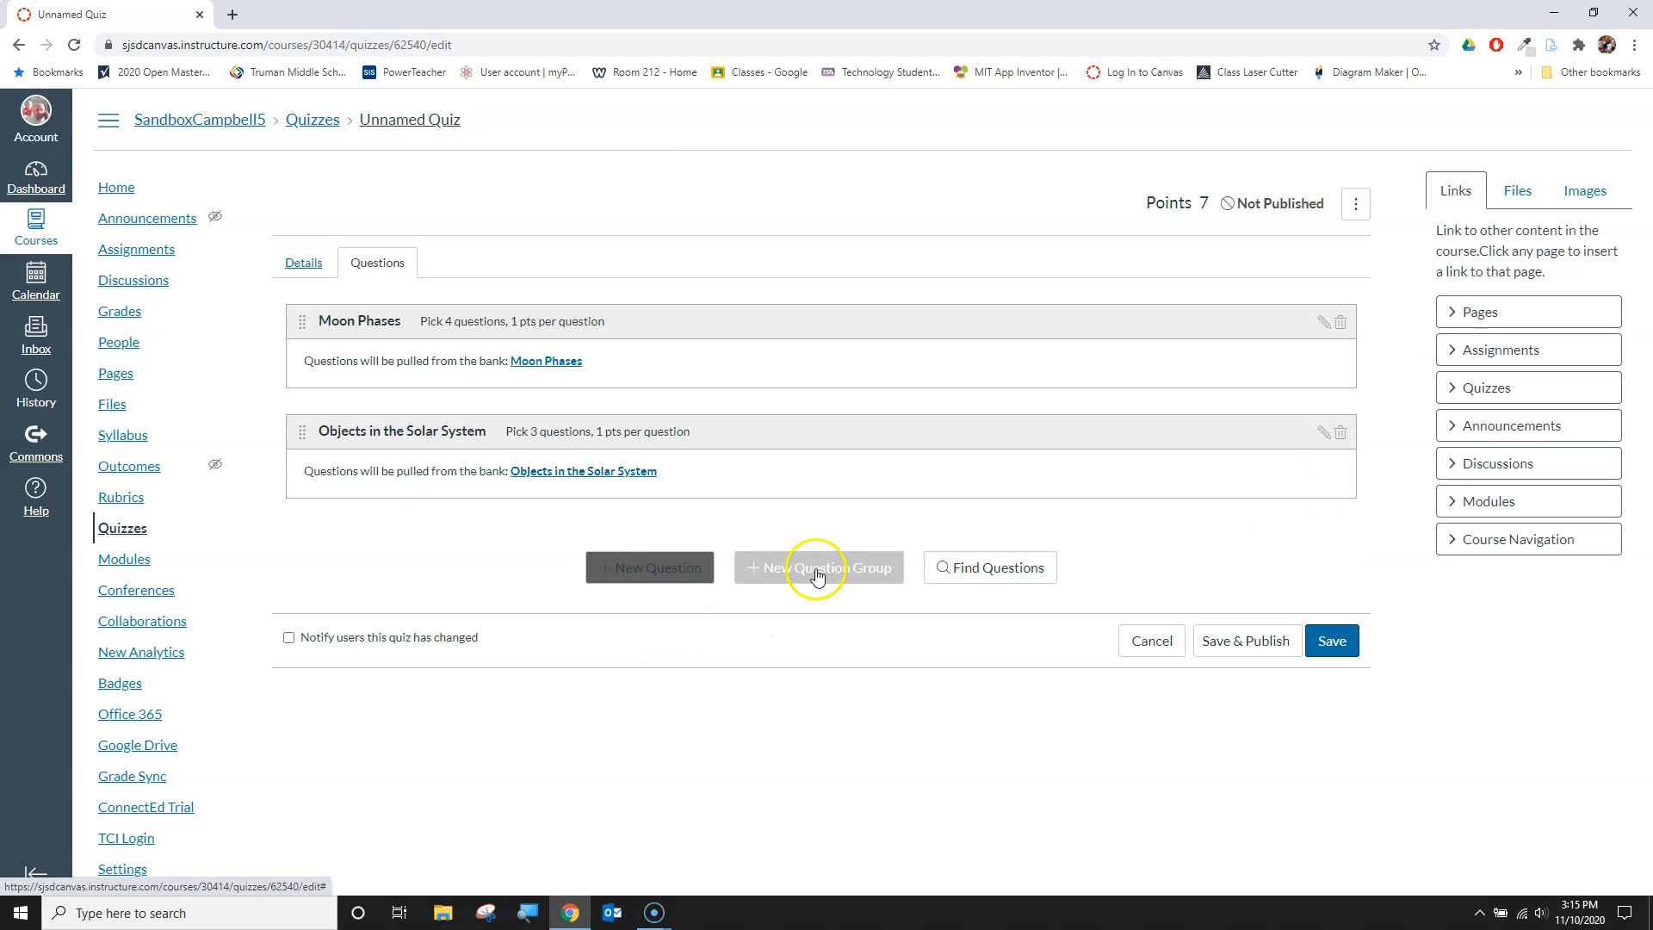
{"action": "type", "text": "Planet"}
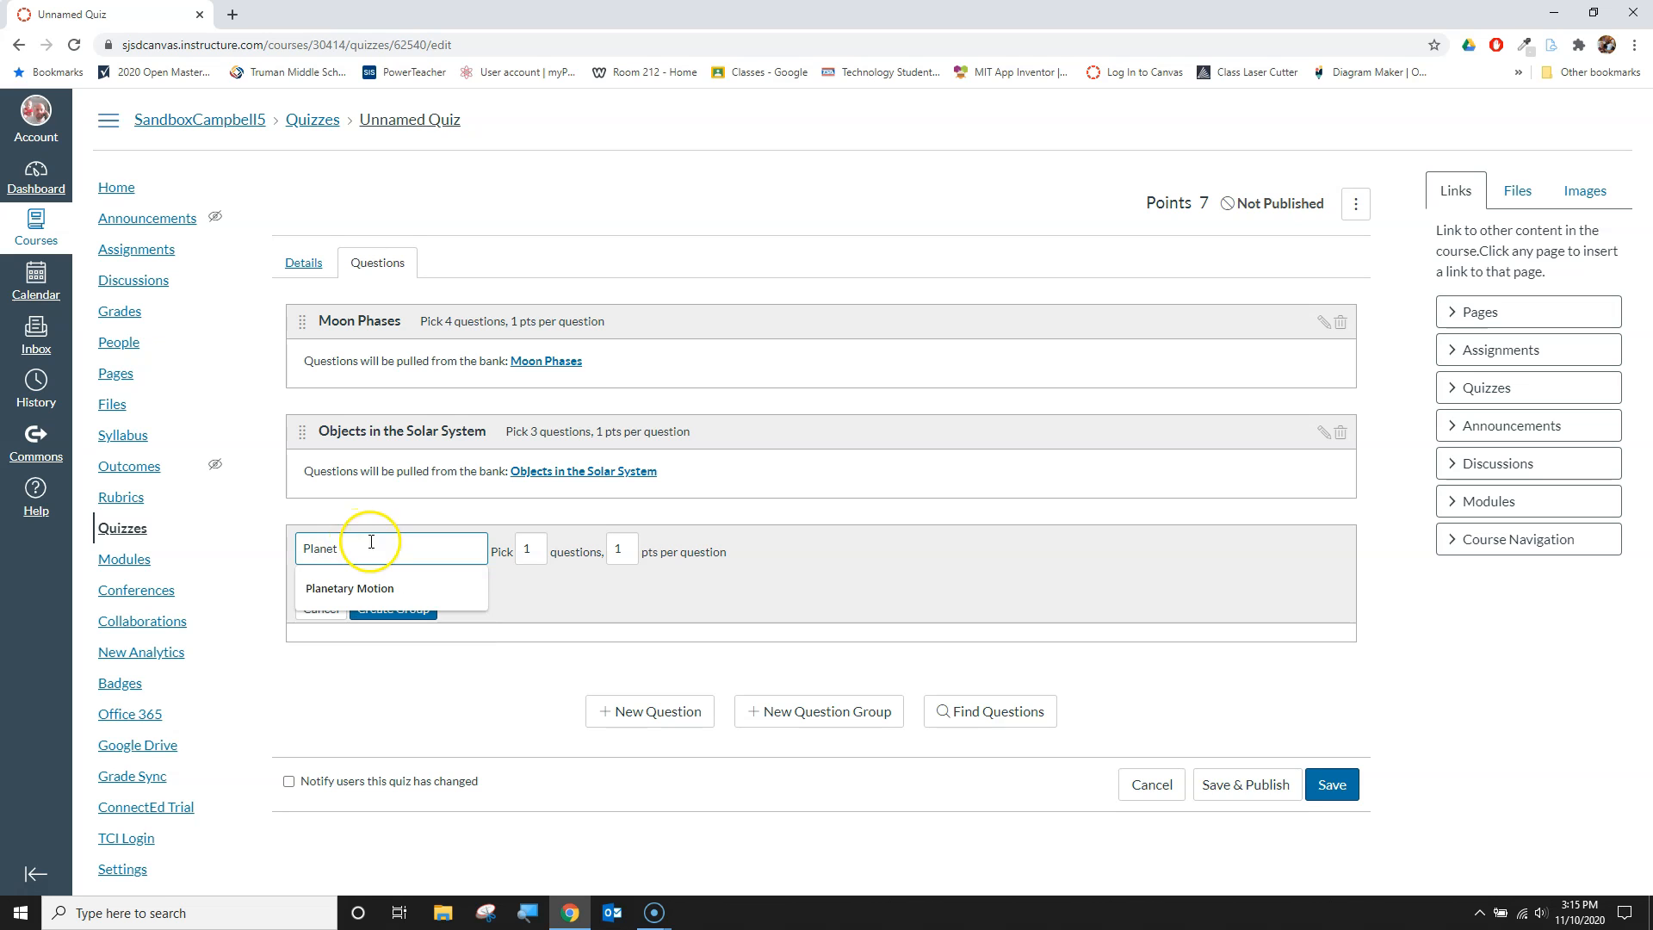
{"action": "left_click", "coordinate": [351, 588]}
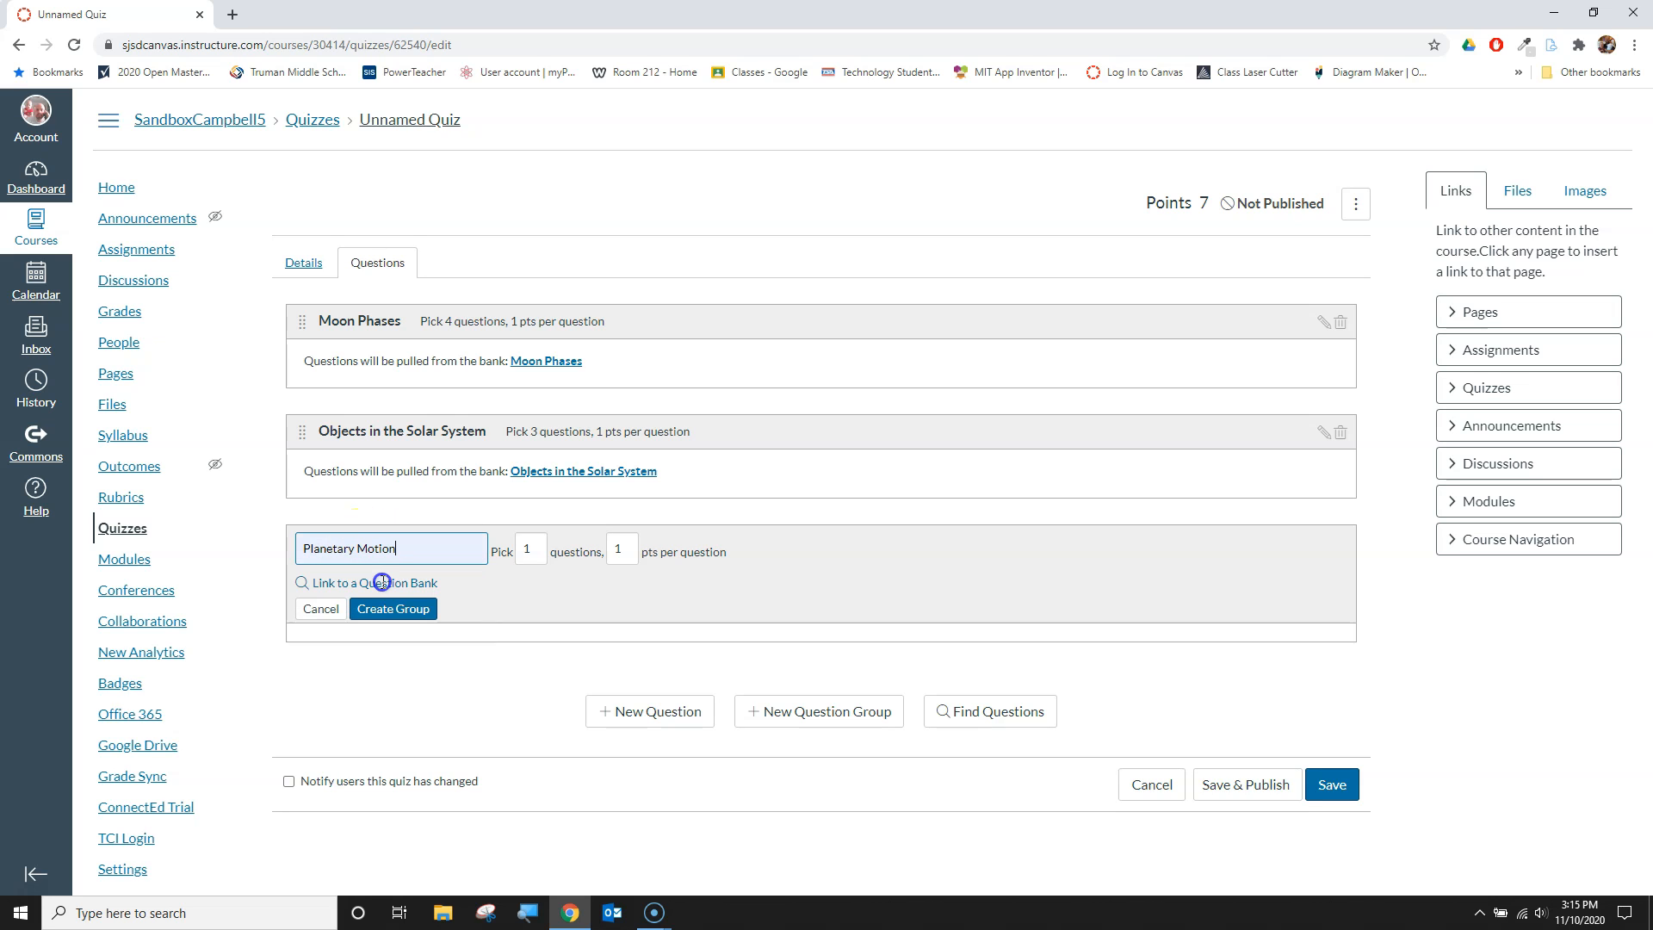
{"action": "key", "text": "Tab"}
{"action": "type", "text": "3"}
Step: Link the third question group to the Planetary Motion question bank
{"action": "left_click", "coordinate": [399, 582]}
{"action": "scroll", "coordinate": [692, 533], "scroll_direction": "down", "scroll_amount": 2}
{"action": "left_click", "coordinate": [675, 478]}
{"action": "left_click", "coordinate": [626, 650]}
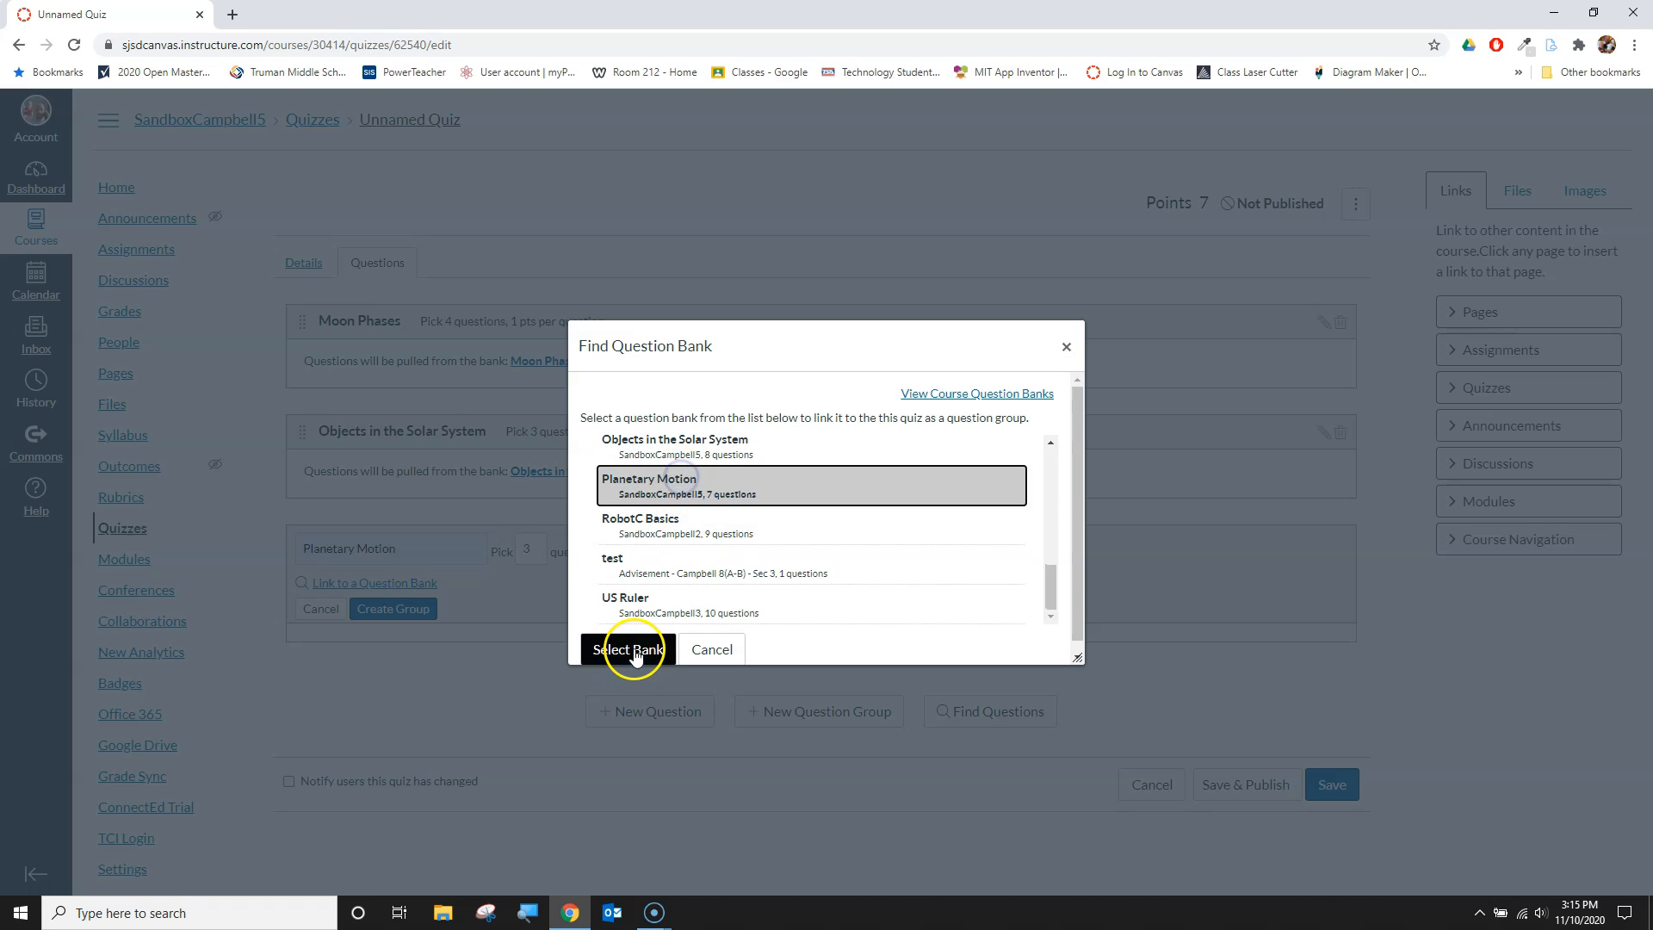
Step: Create the Planetary Motion group and save the quiz without publishing it
{"action": "left_click", "coordinate": [444, 693]}
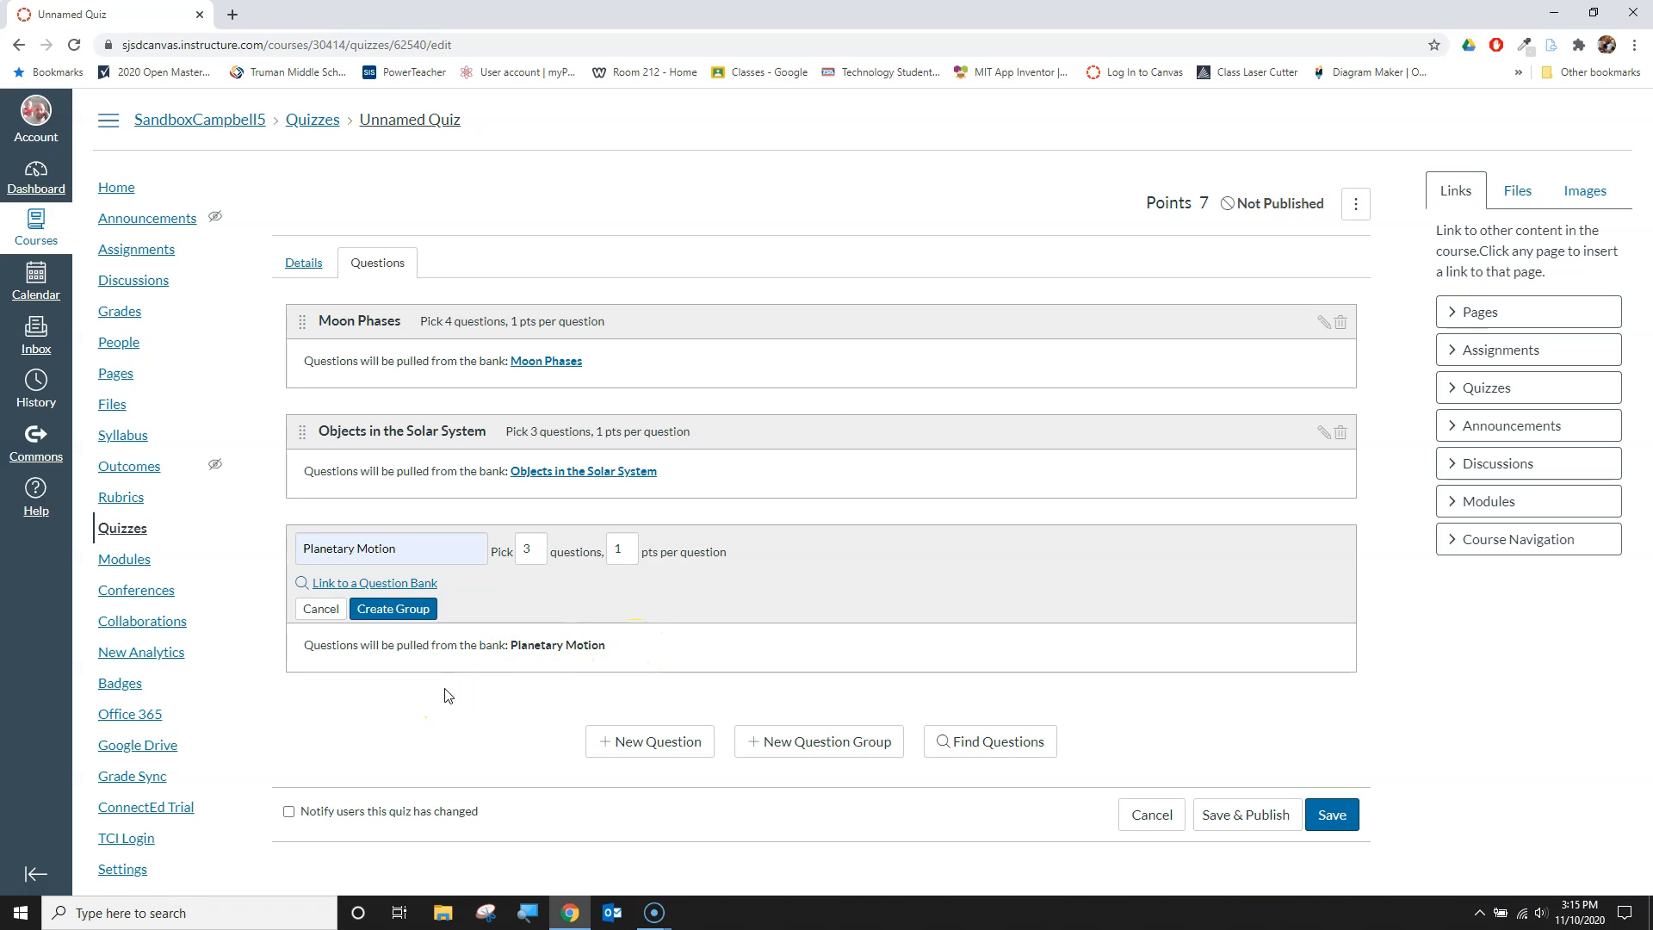
{"action": "left_click", "coordinate": [422, 609]}
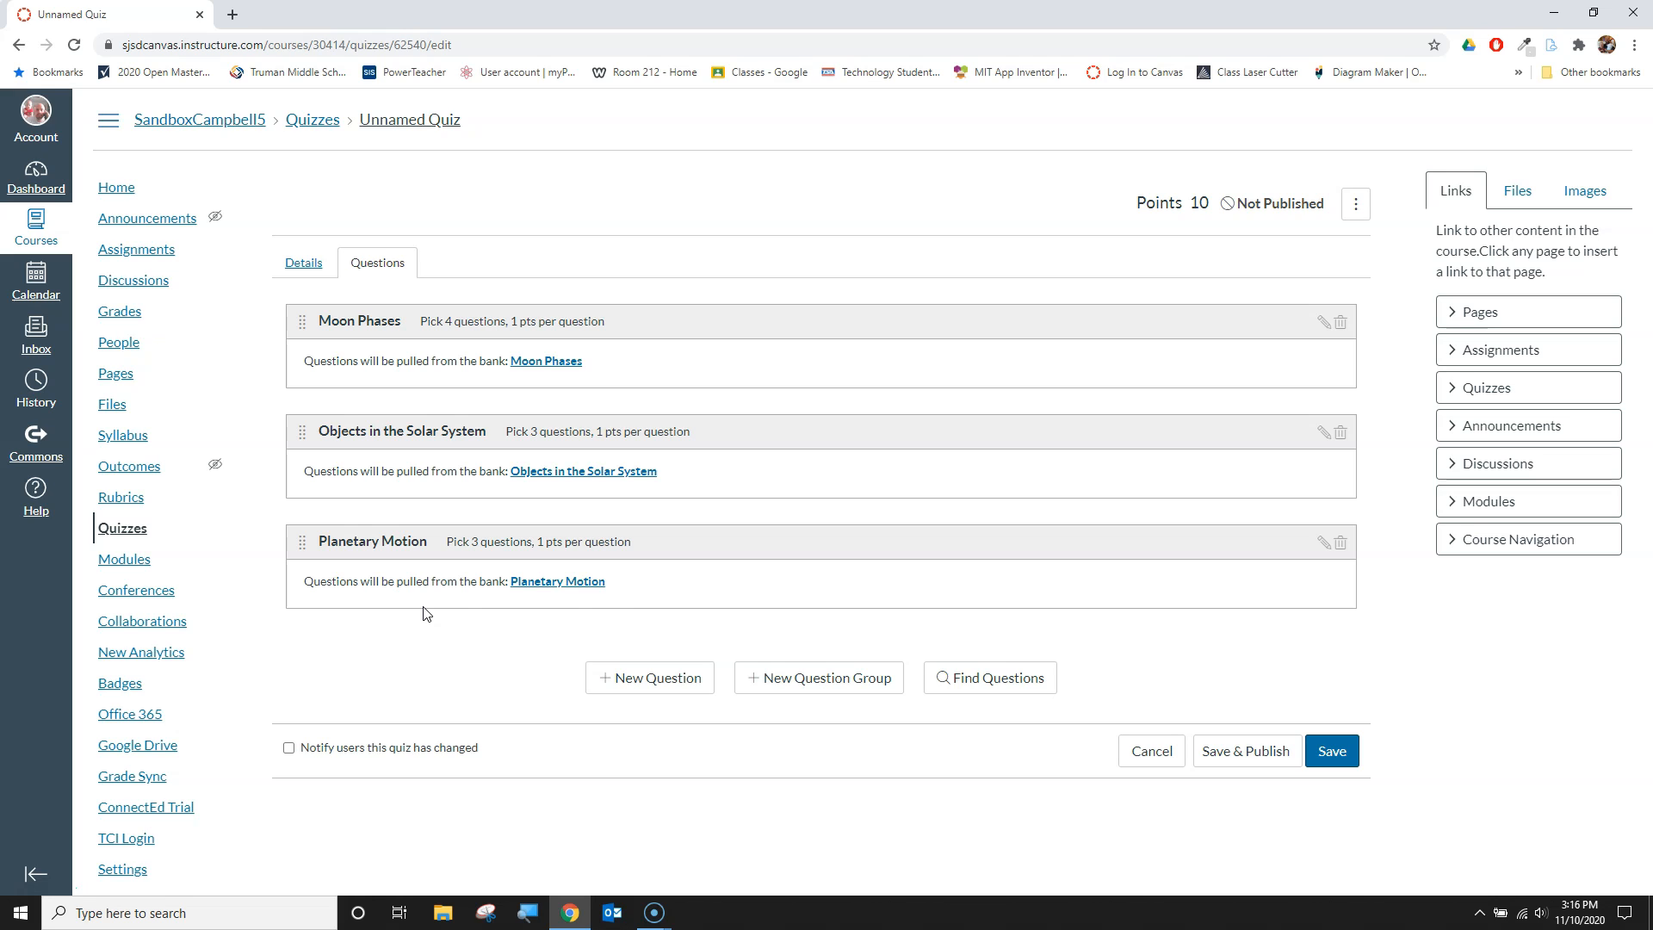
{"action": "left_click", "coordinate": [1329, 745]}
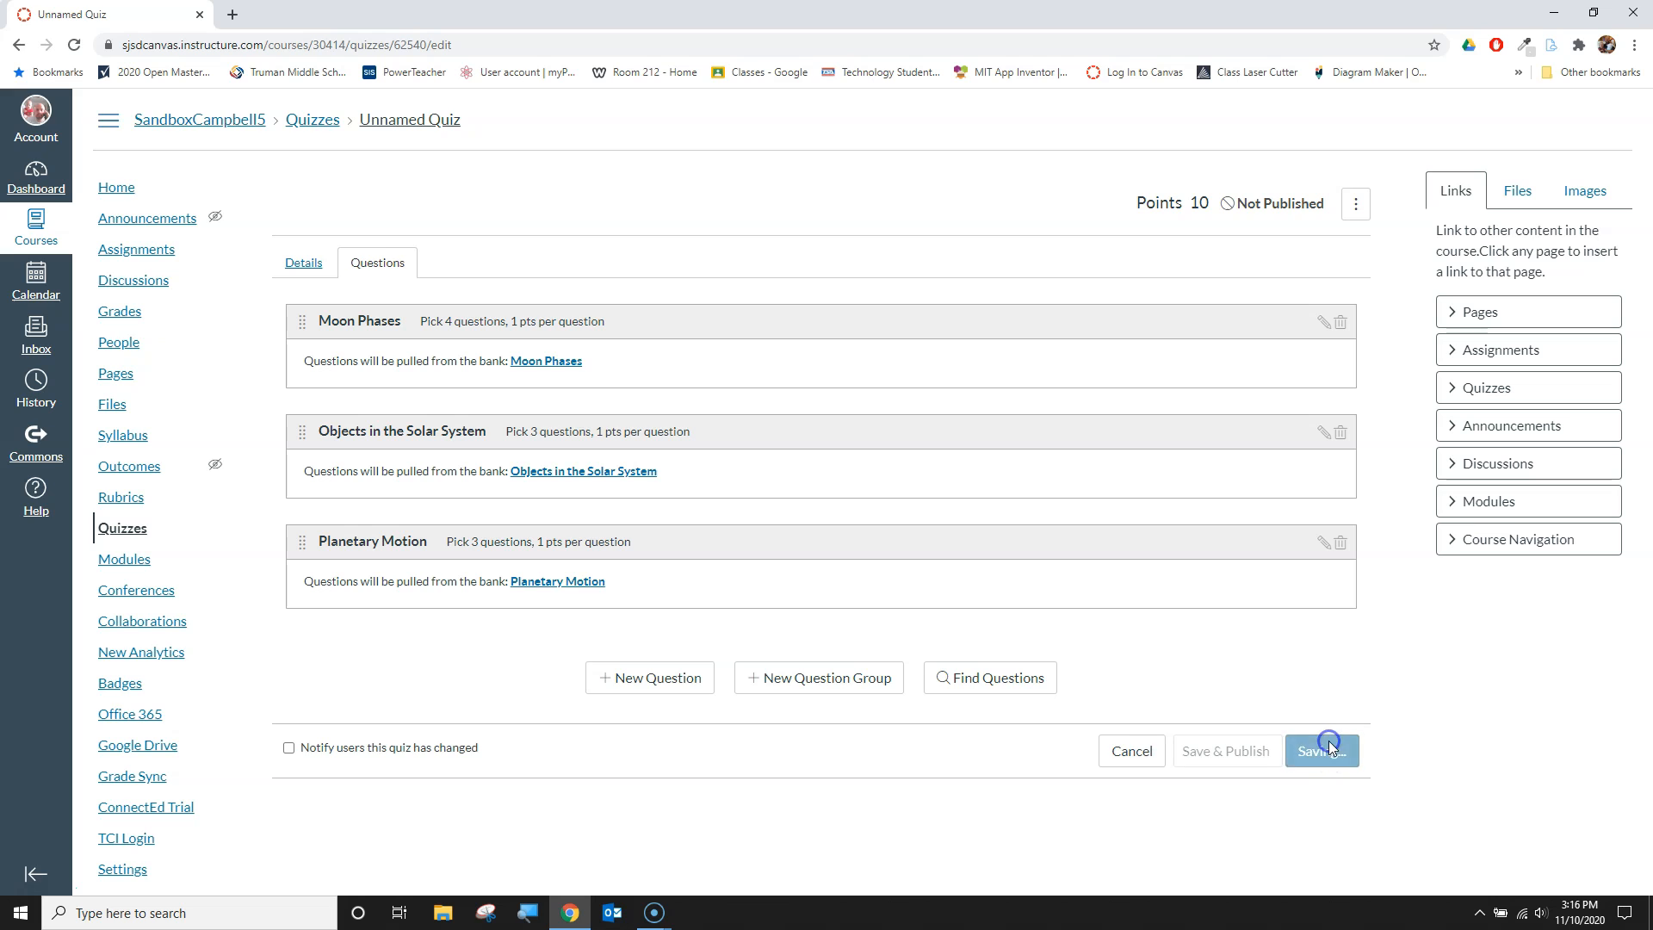